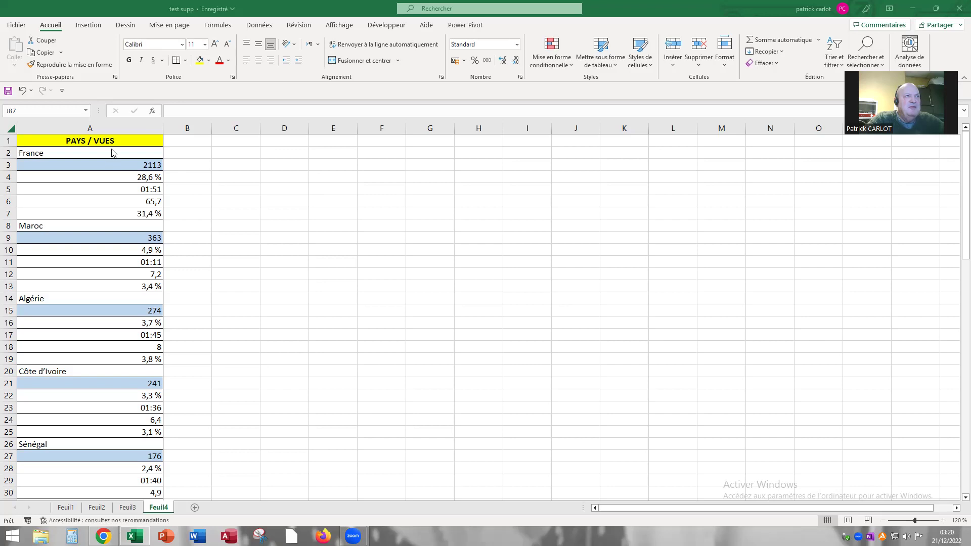
Look through the PAYS / VUES list in column A from France down to Togo, including the blue view-count cells.
left_click(111, 152)
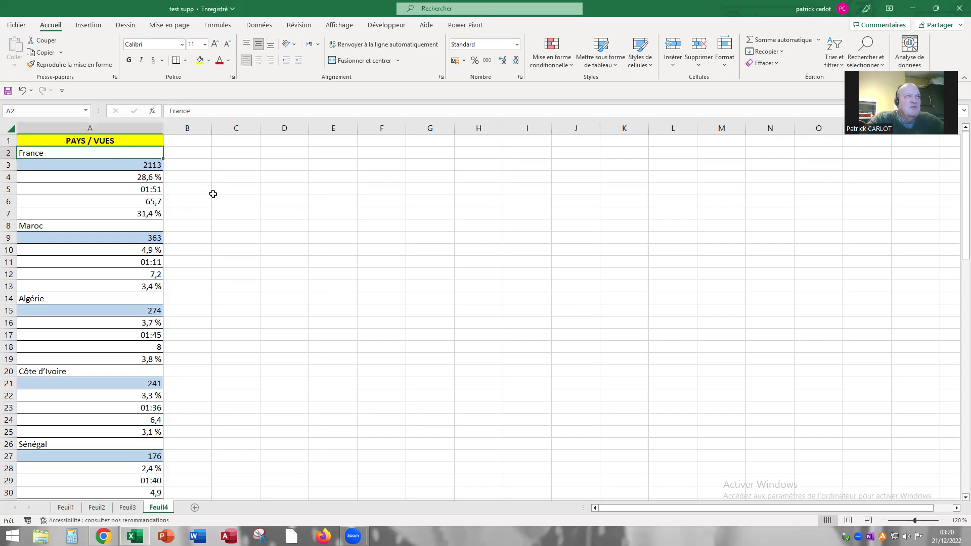
scroll(219, 200, "down", 9)
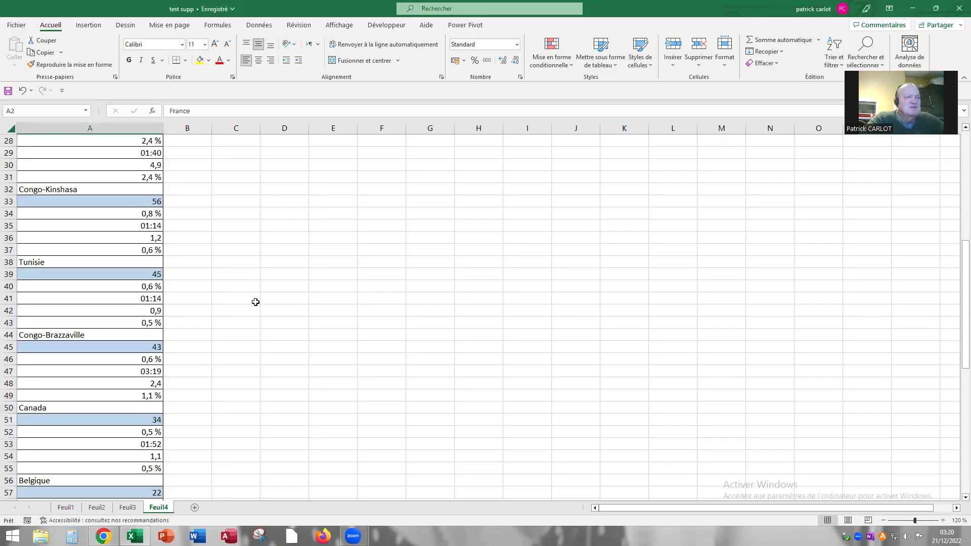
scroll(258, 313, "down", 16)
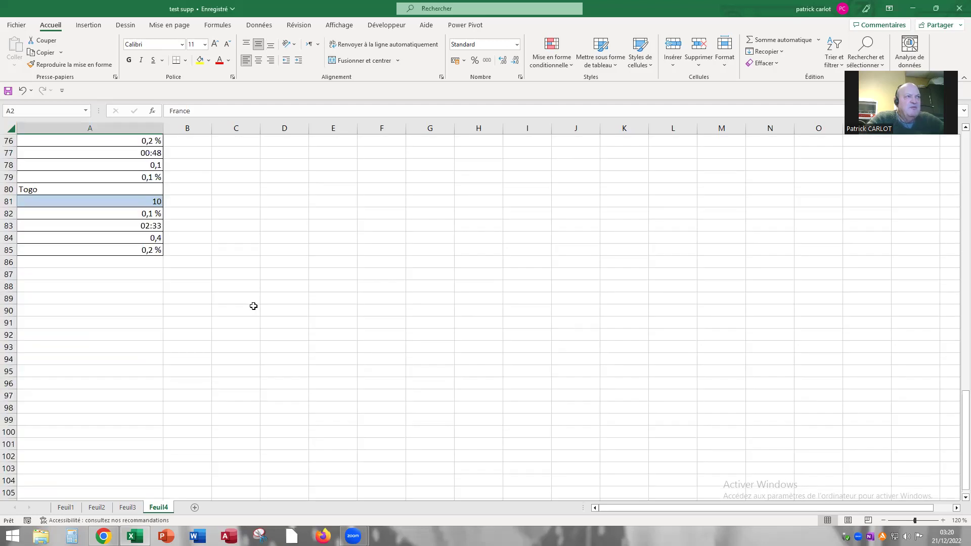
scroll(254, 306, "up", 2)
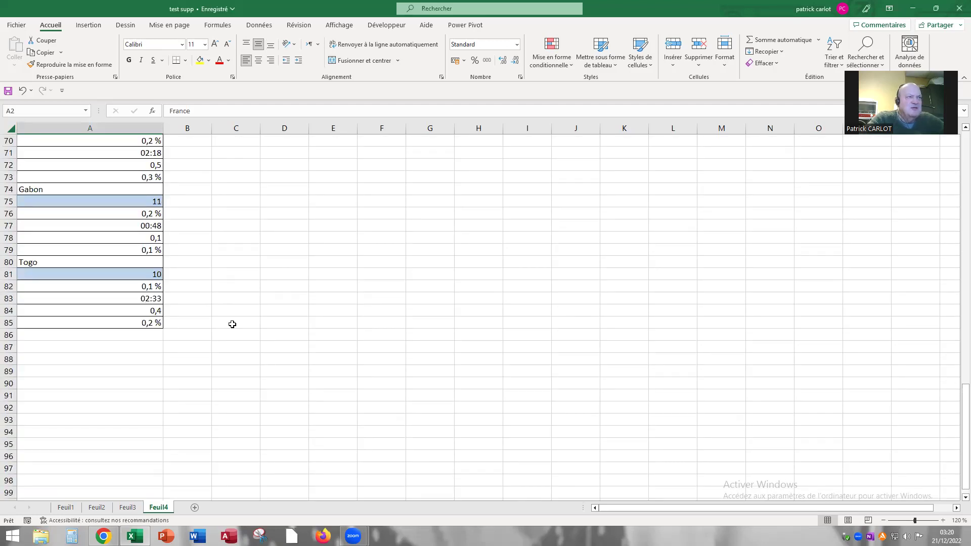
scroll(228, 322, "up", 20)
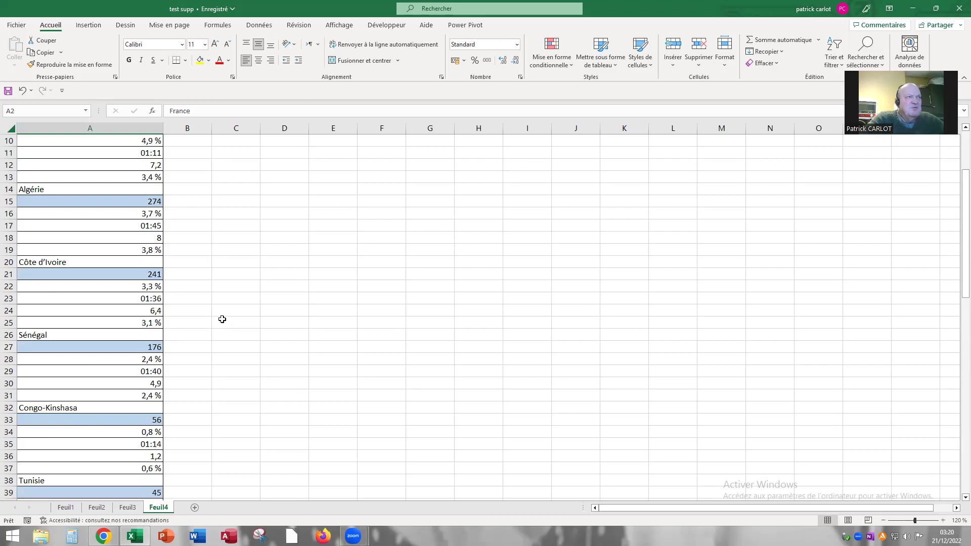
scroll(222, 310, "up", 3)
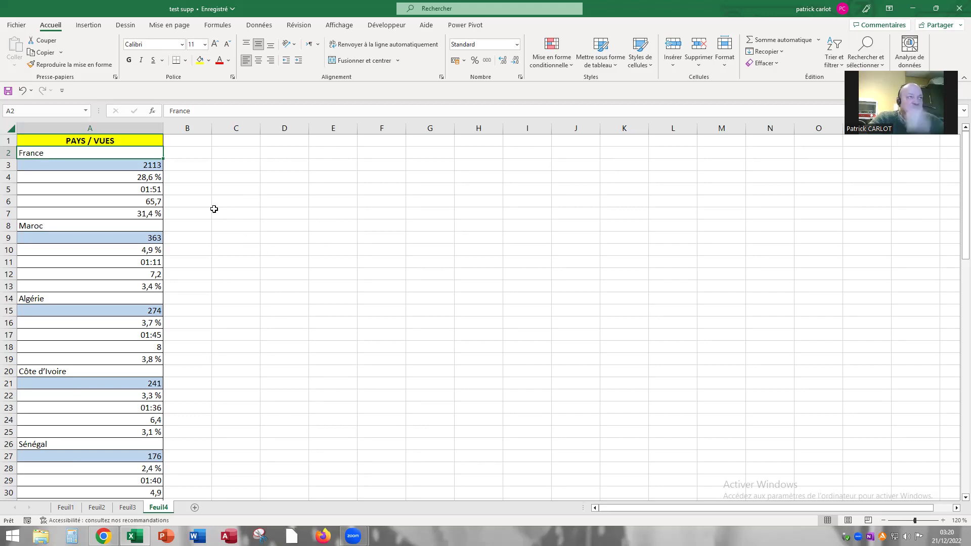
left_click(145, 165)
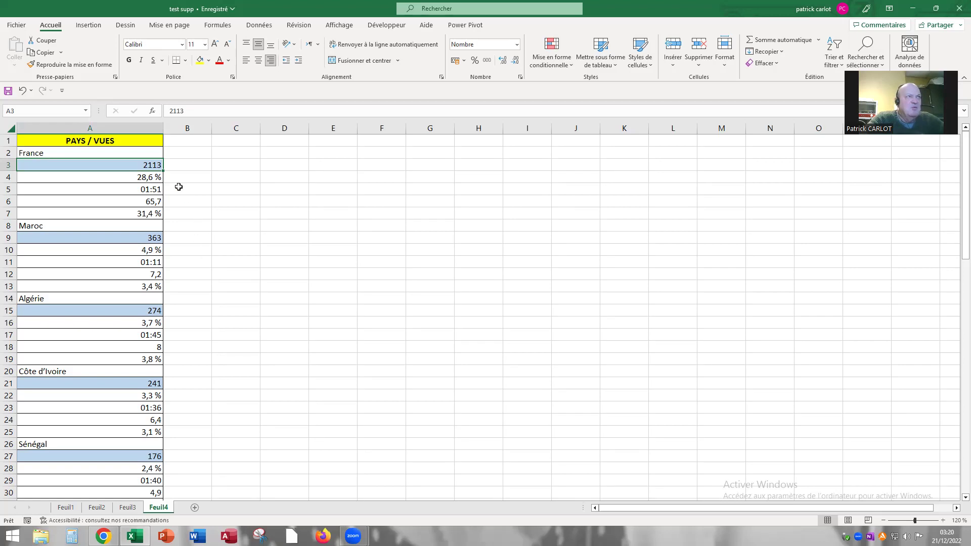
Turn on the automatic filter for the PAYS / VUES header in cell A1.
left_click(125, 142)
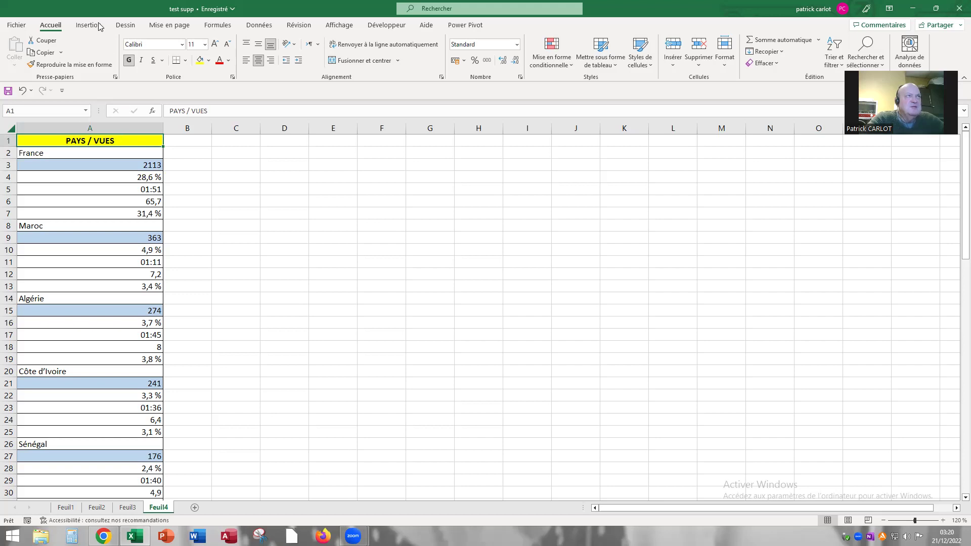
left_click(269, 28)
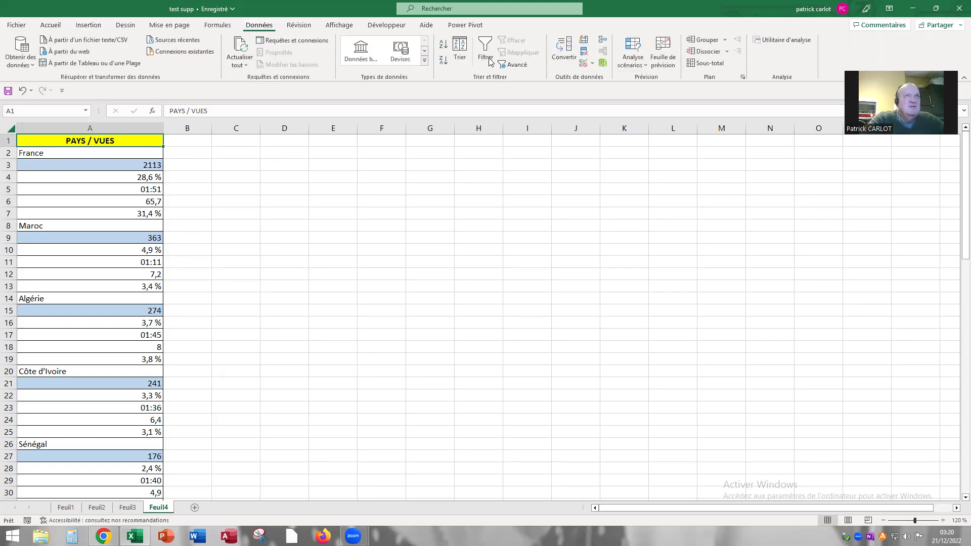
left_click(486, 52)
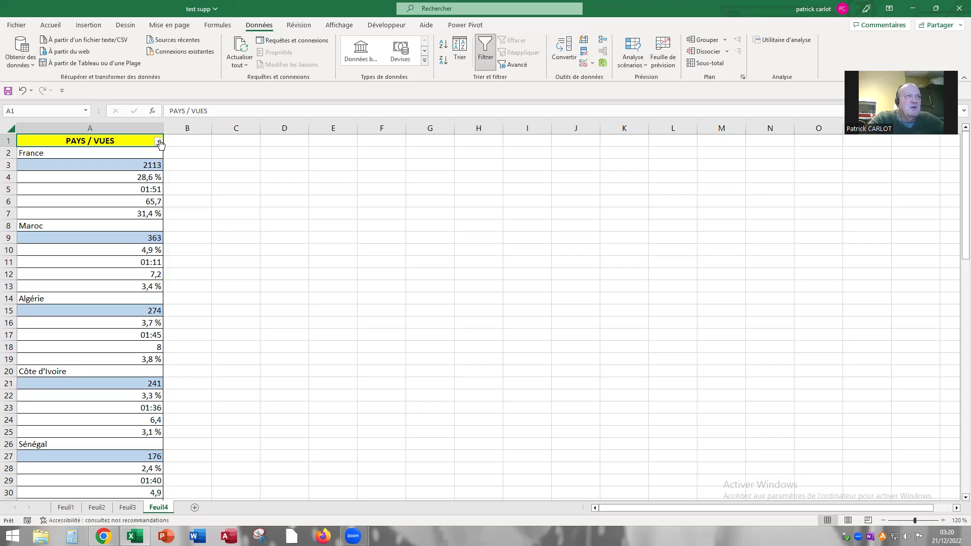
Start a custom text filter on the PAYS / VUES column with the first criterion "est égal à" *.
left_click(159, 142)
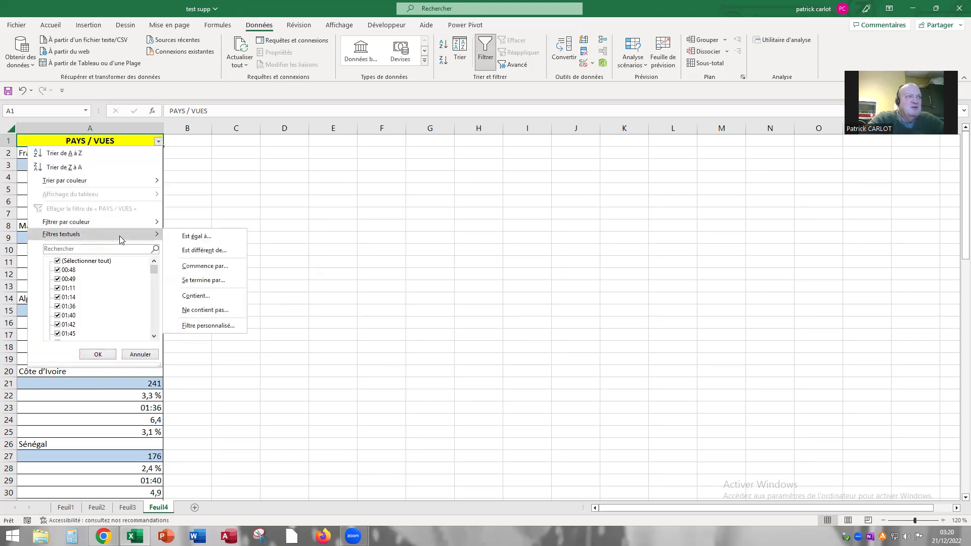
left_click(102, 233)
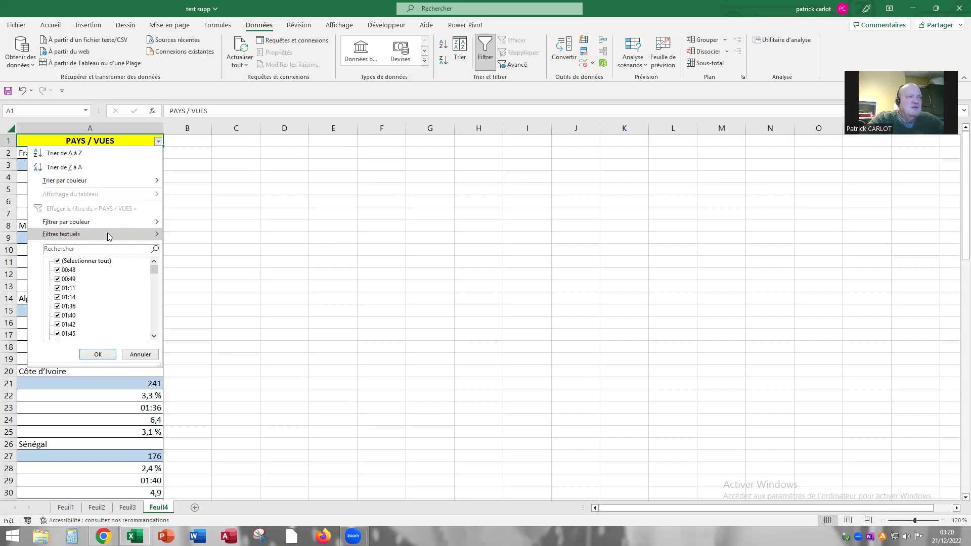
left_click(141, 237)
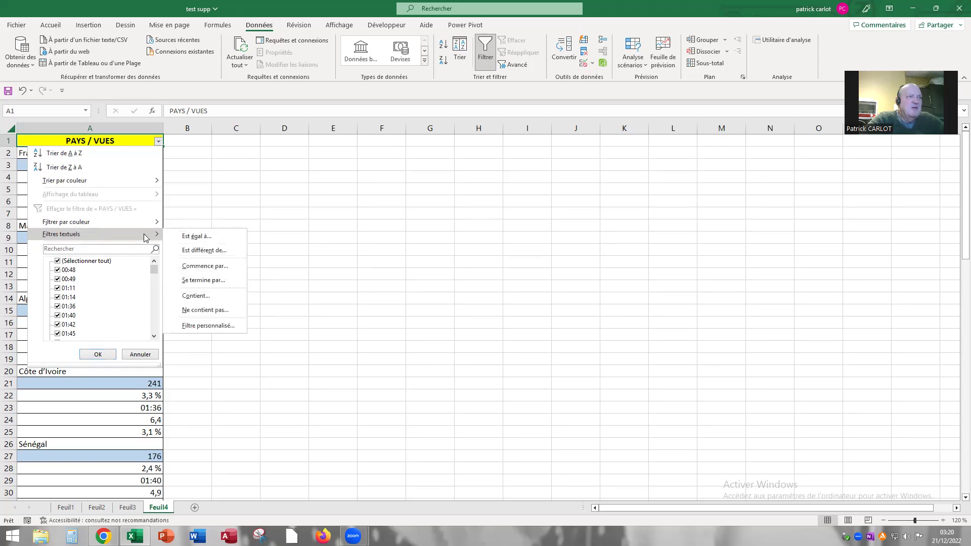
left_click(221, 326)
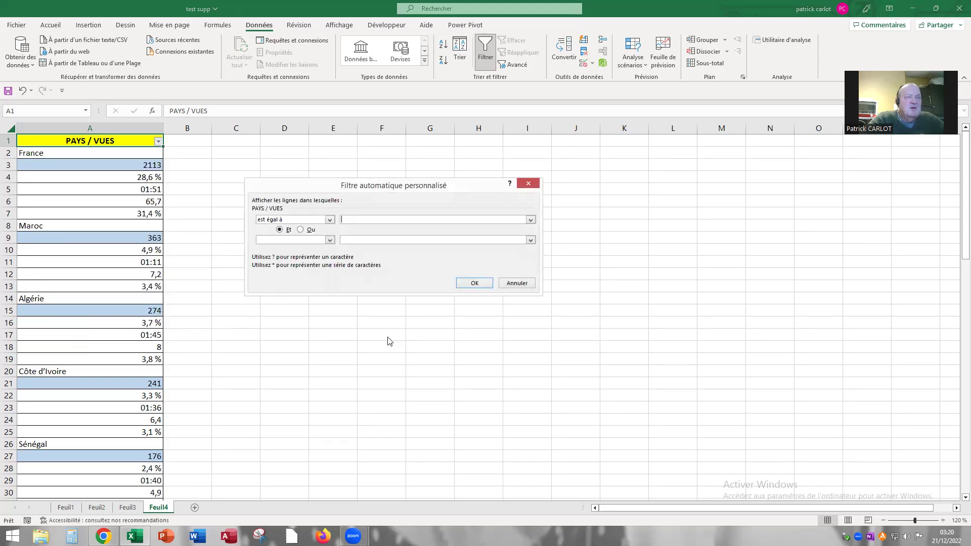
type("*")
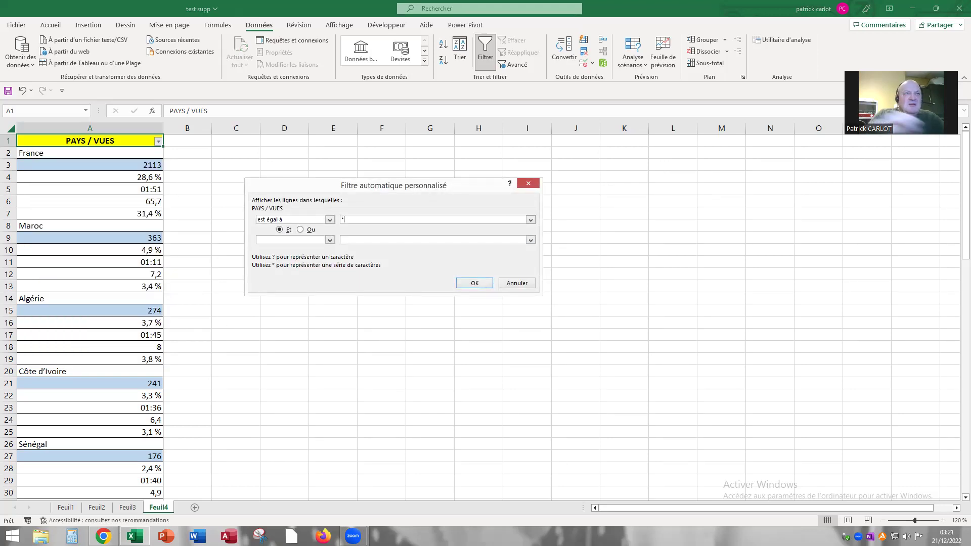
Add the second criterion "est différent de" *% joined by "Et", and apply the custom filter.
left_click(330, 241)
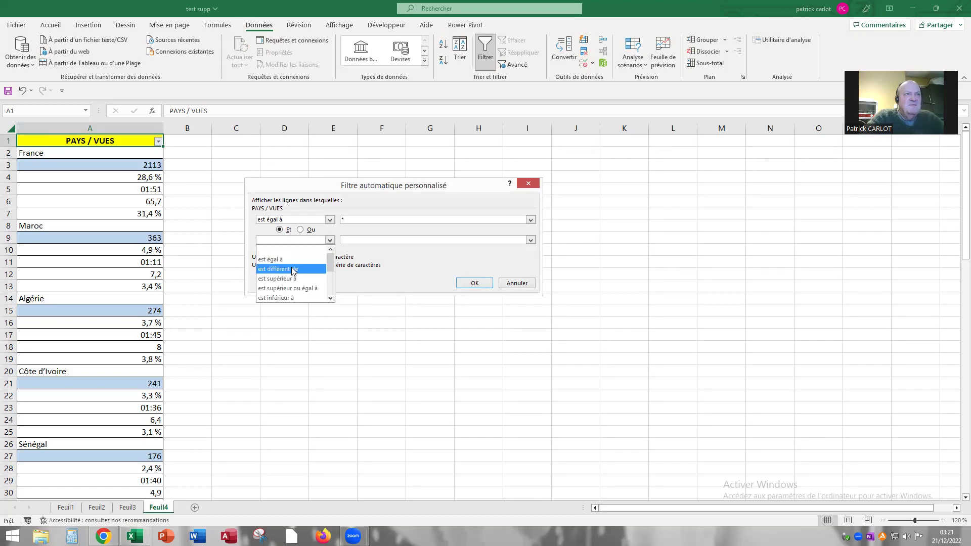
left_click(297, 274)
left_click(345, 237)
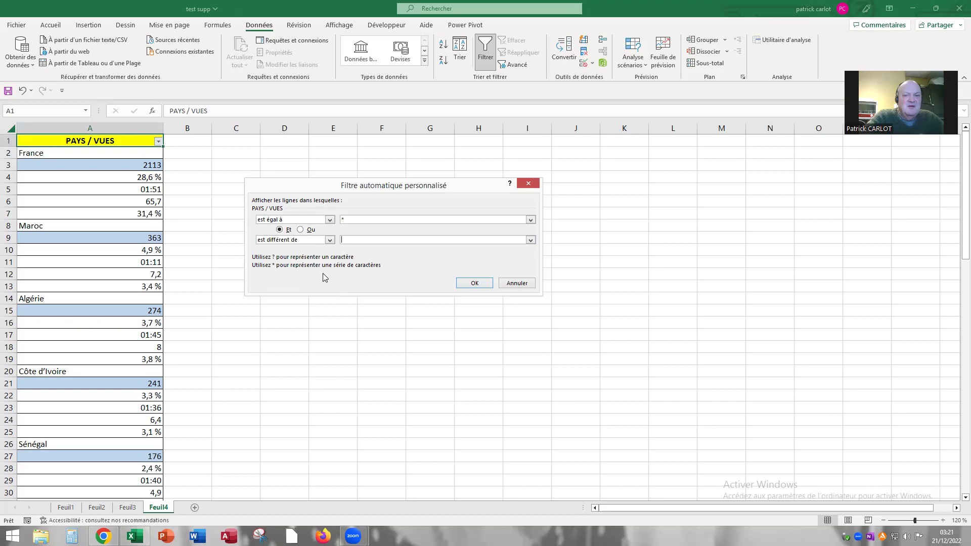
type("*ù")
key("BackSpace")
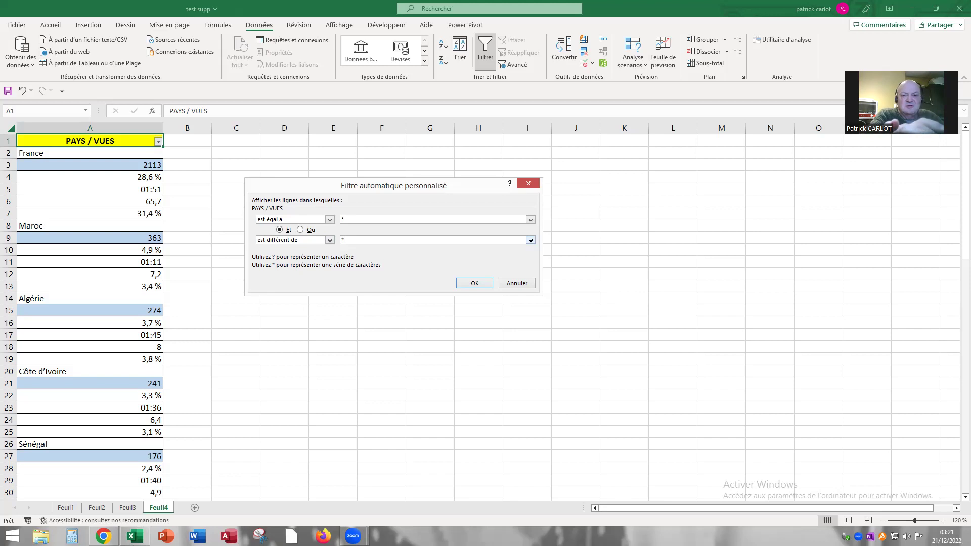
type("%")
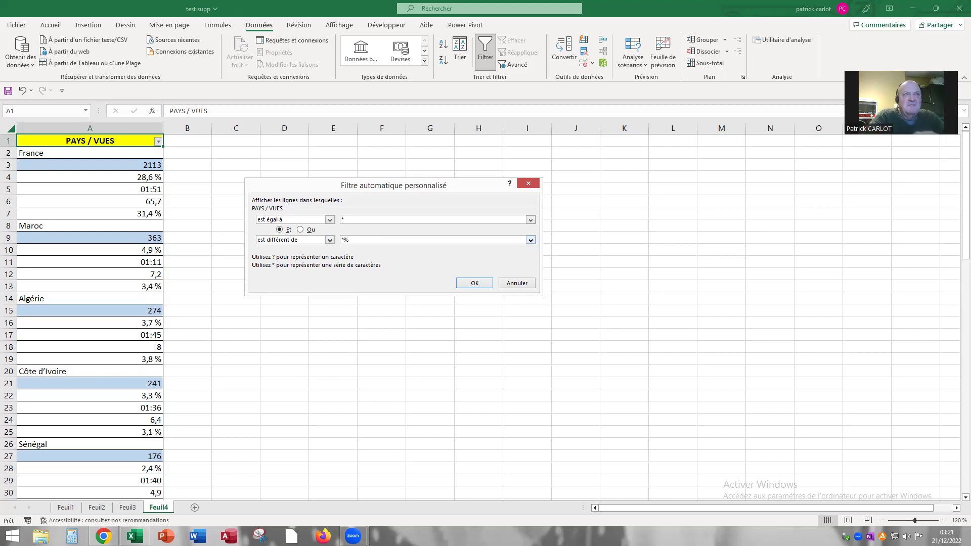
left_click(460, 282)
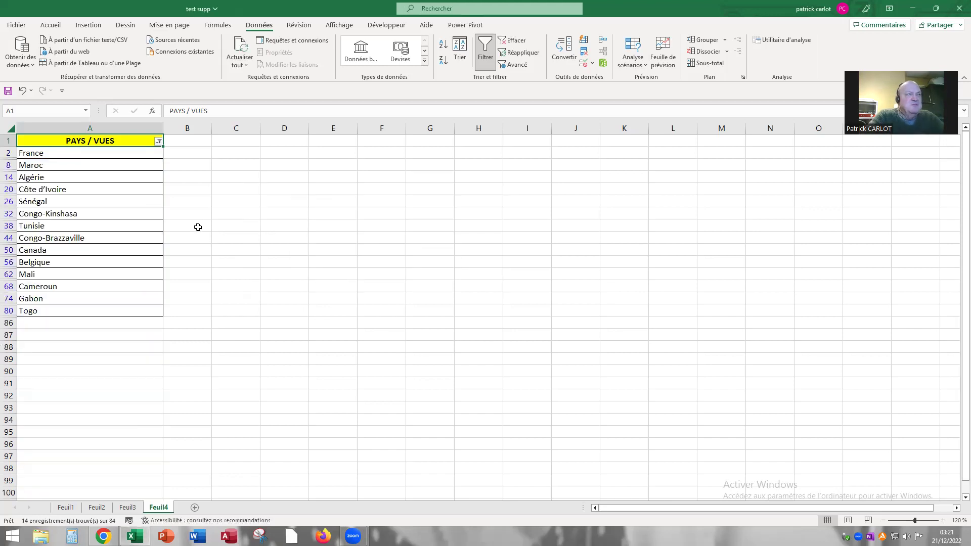
Copy the filtered country names from France to Togo and paste them below the list starting at cell A87.
left_click_drag(87, 153, 80, 309)
right_click(85, 249)
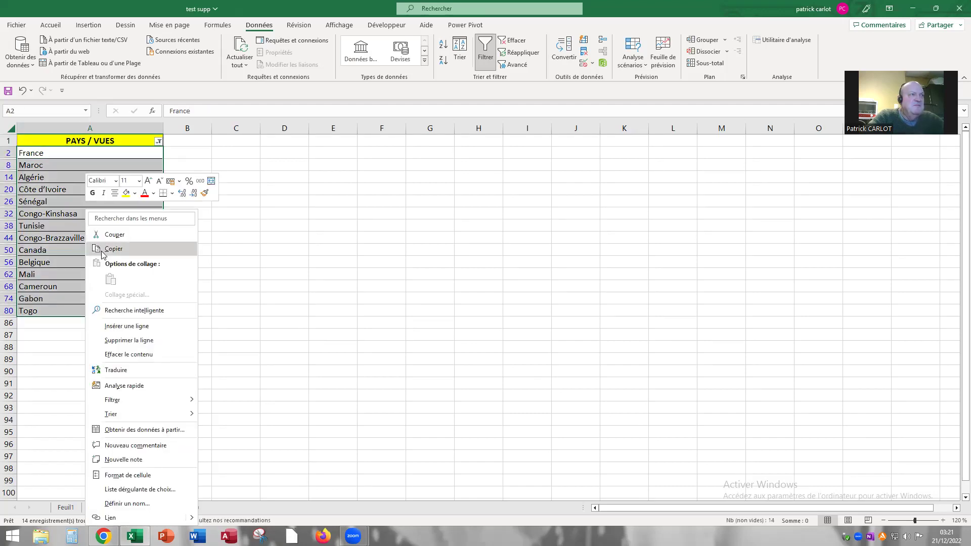
key("ctrl+c")
left_click(78, 336)
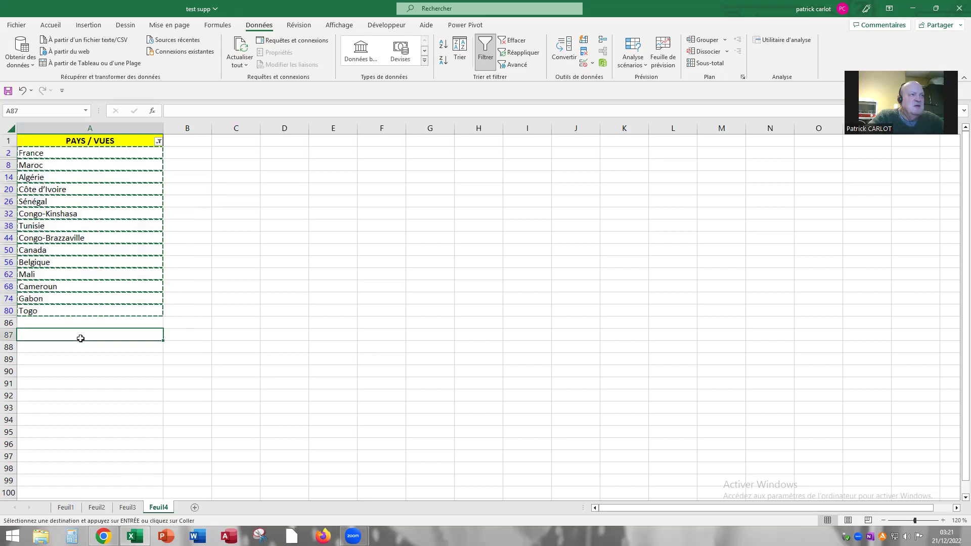
right_click(81, 343)
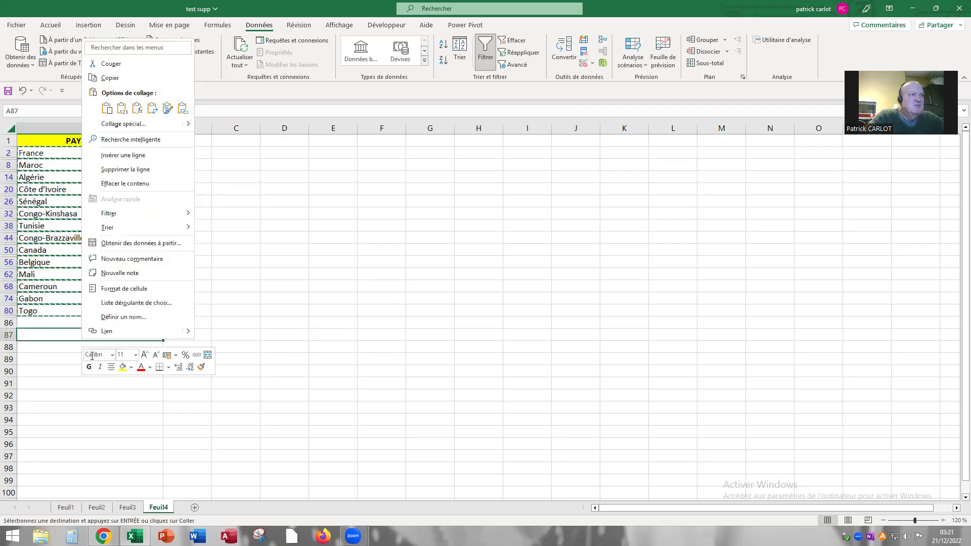
left_click(107, 108)
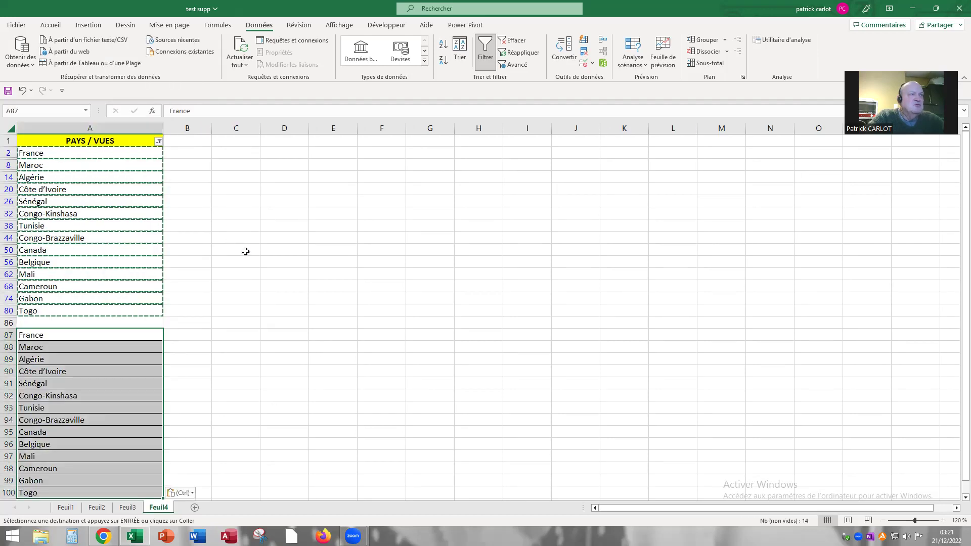
key("Escape")
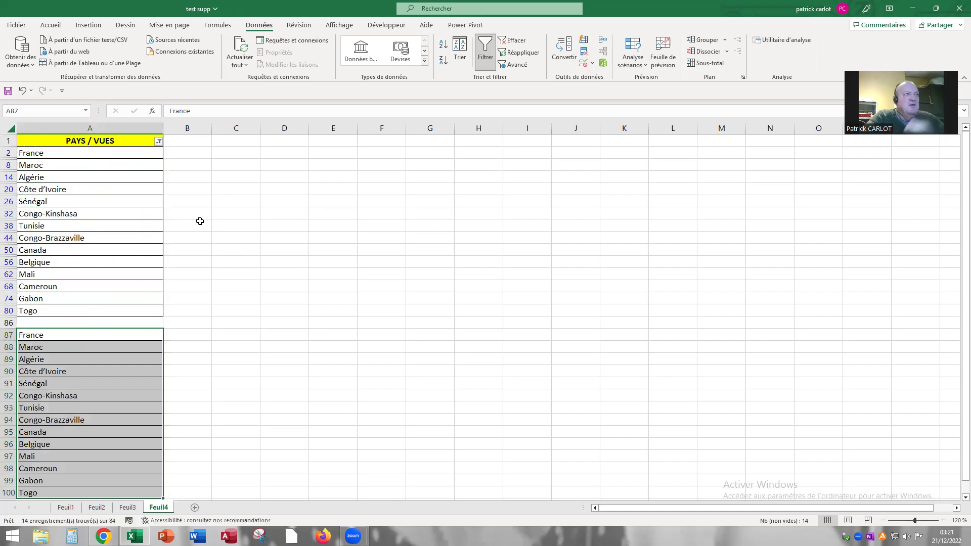
Clear the filter from the PAYS / VUES column and sort the column by the blue cell colour.
left_click(159, 142)
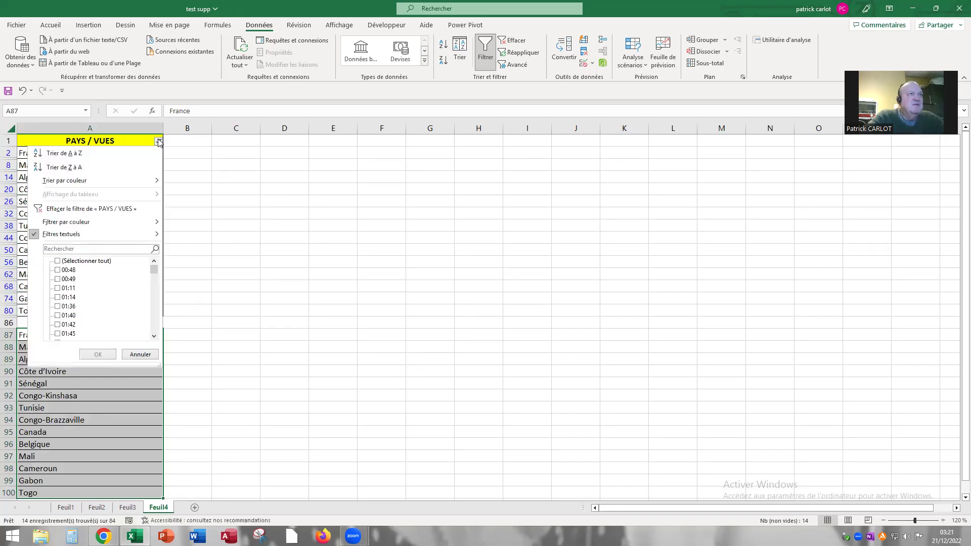
left_click(98, 210)
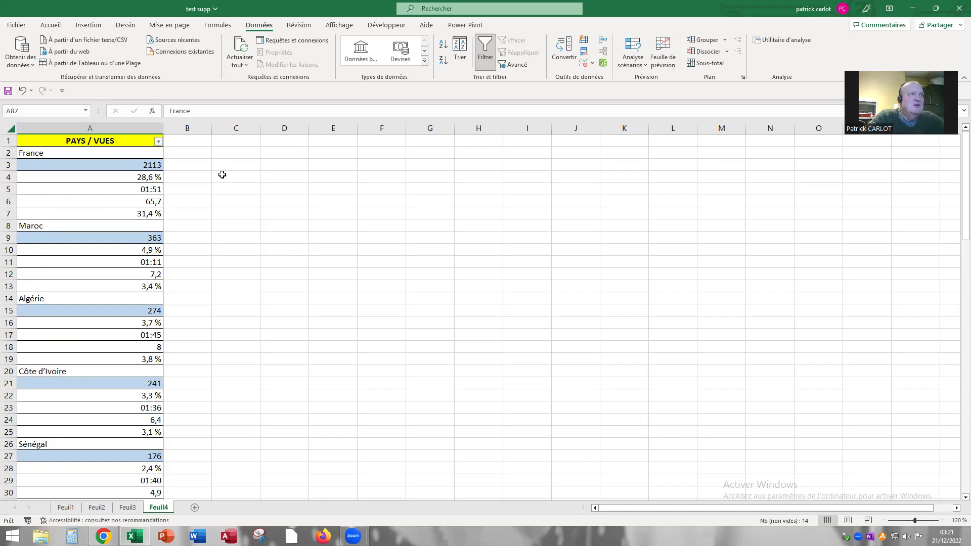
left_click(159, 144)
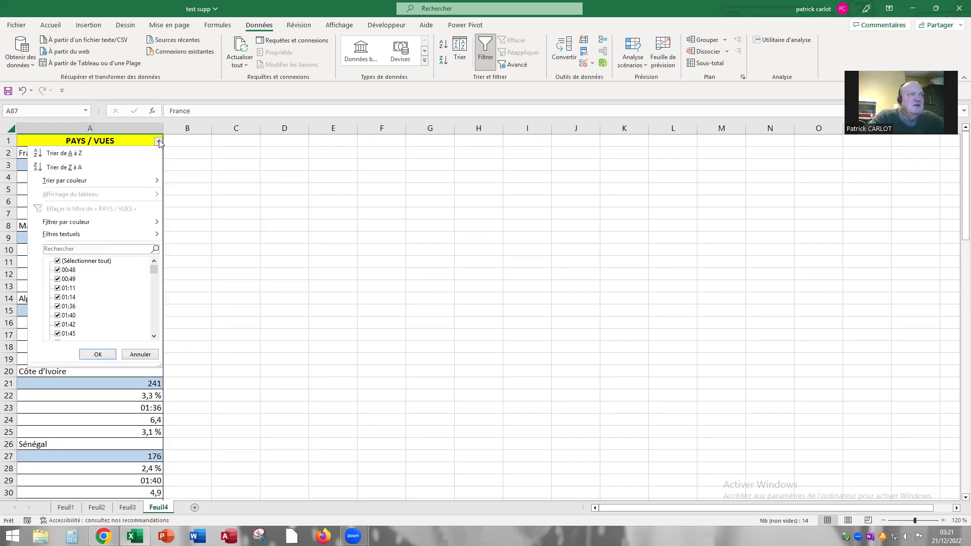
mouse_move(134, 181)
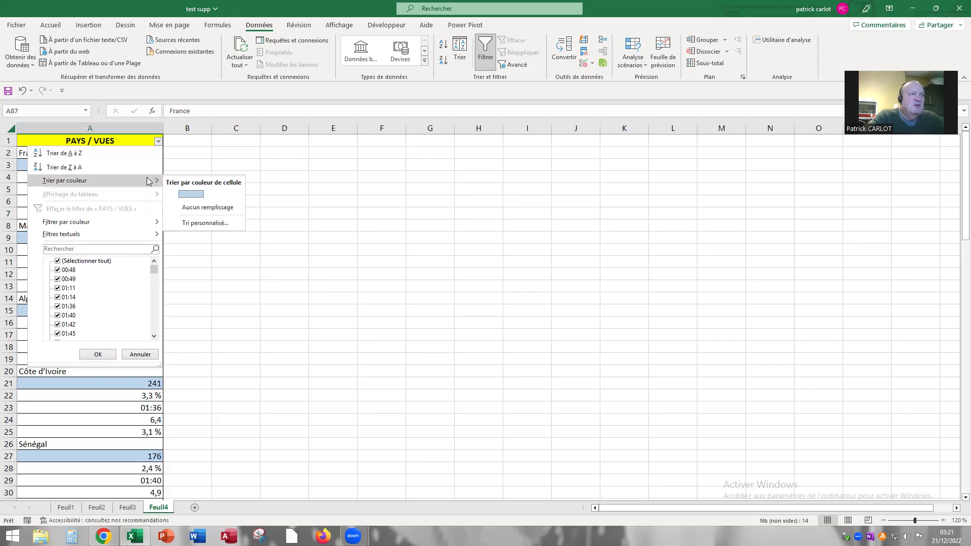
left_click(198, 193)
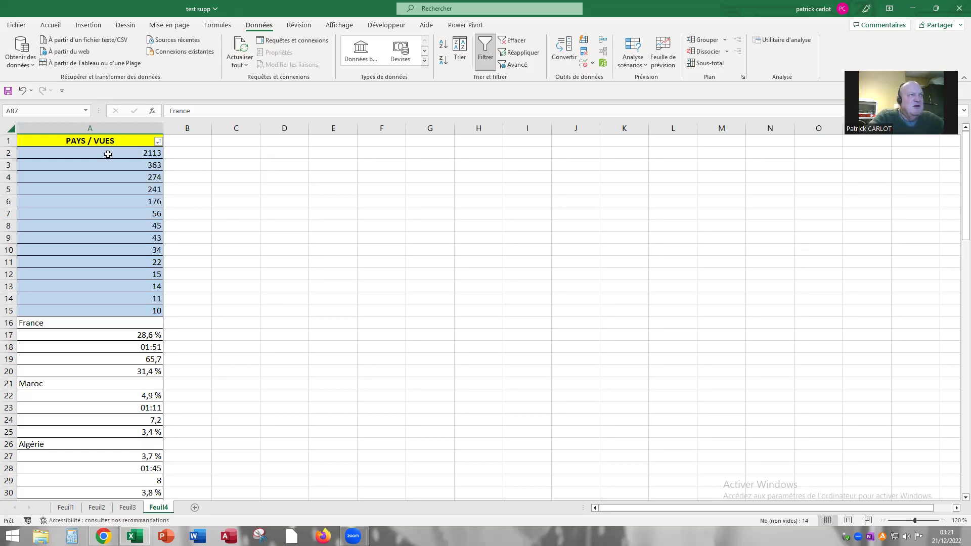
Copy the blue view counts in A2:A15 and paste them beside the extracted country names starting at cell B87.
left_click_drag(108, 154, 109, 310)
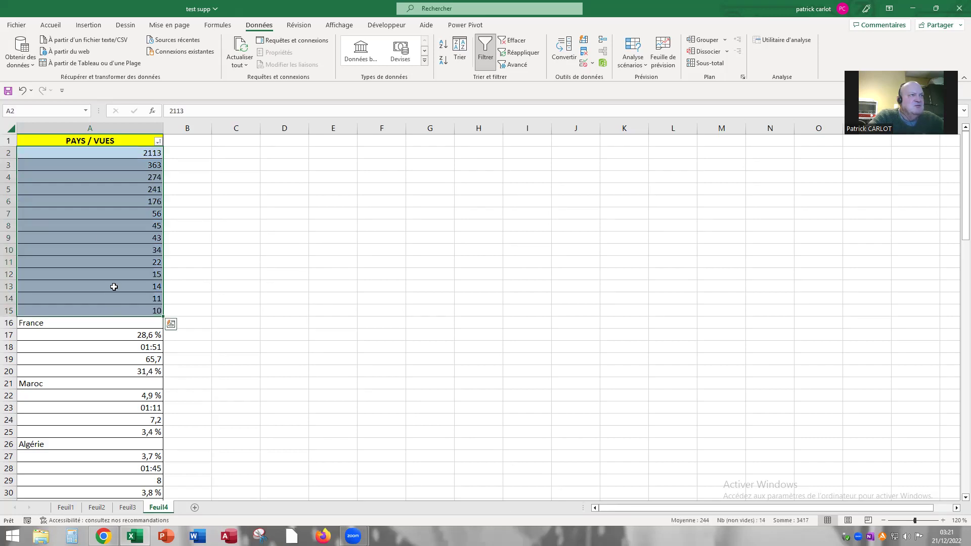
right_click(117, 195)
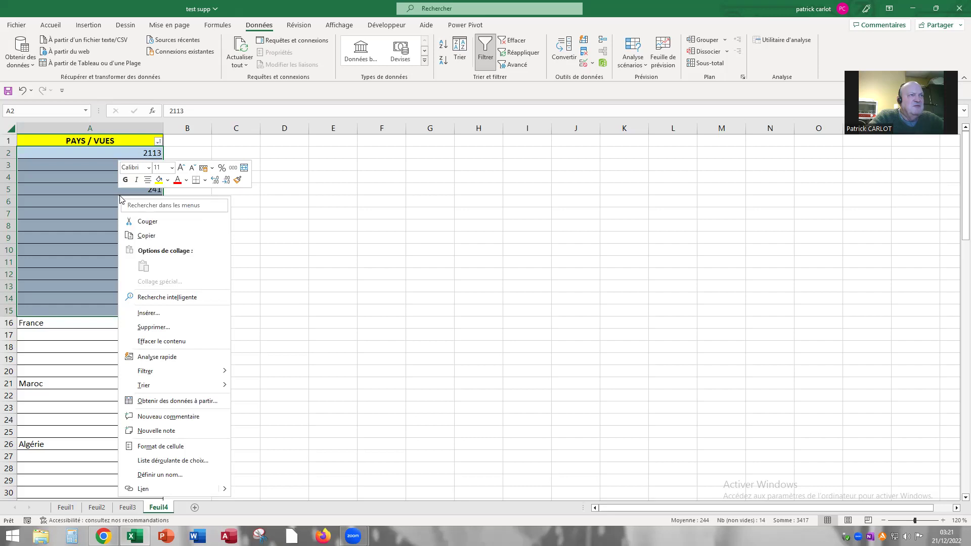
left_click(146, 236)
scroll(246, 319, "down", 5)
scroll(241, 324, "down", 20)
scroll(245, 319, "up", 5)
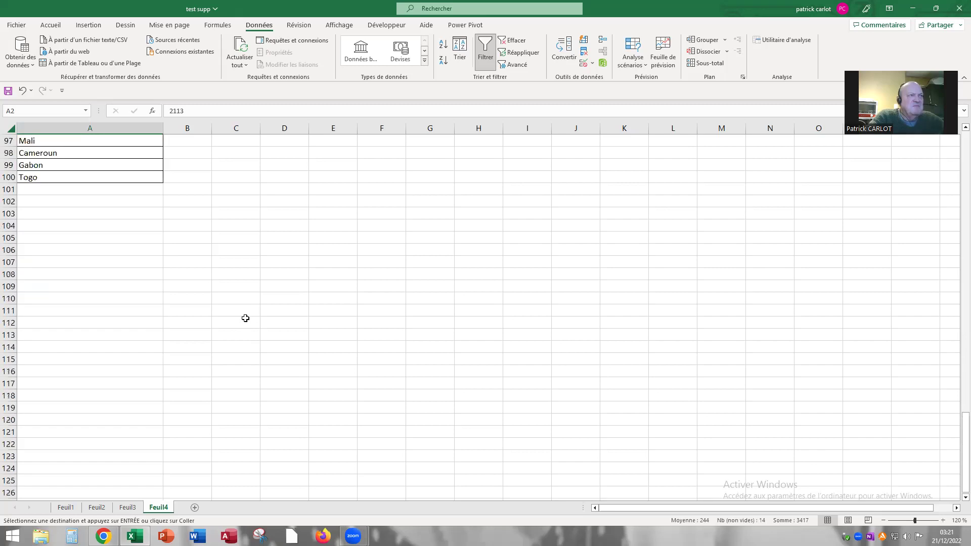
scroll(245, 319, "up", 5)
left_click(188, 203)
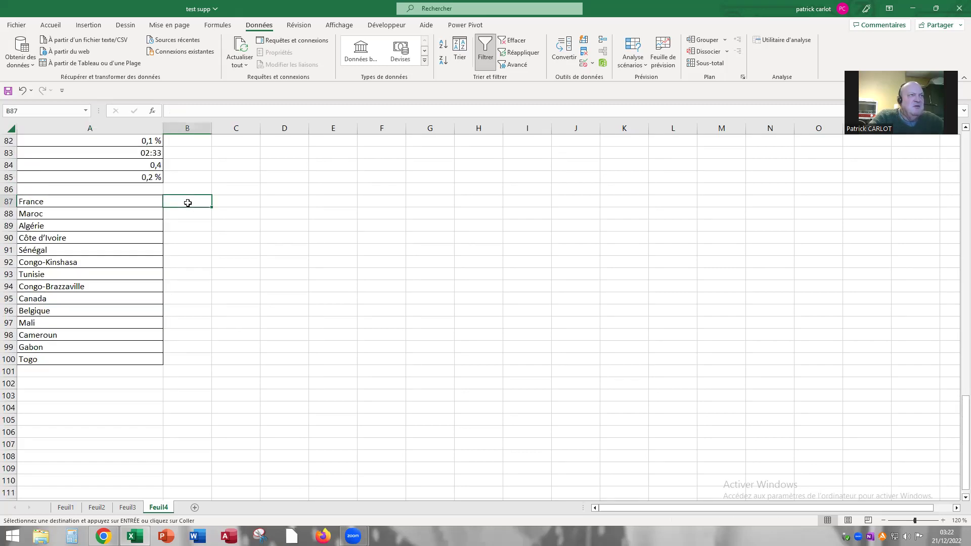
right_click(189, 204)
left_click(213, 274)
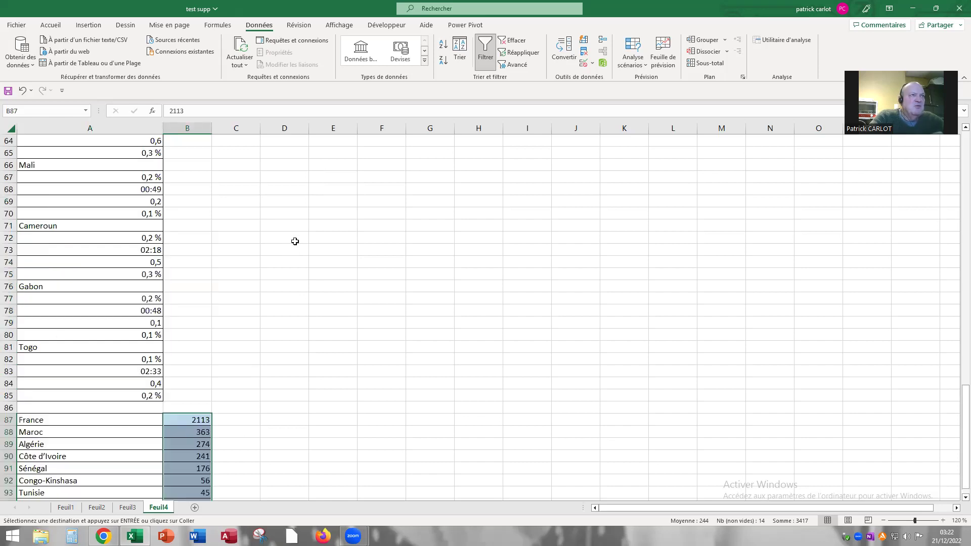
scroll(286, 255, "up", 12)
scroll(278, 260, "up", 15)
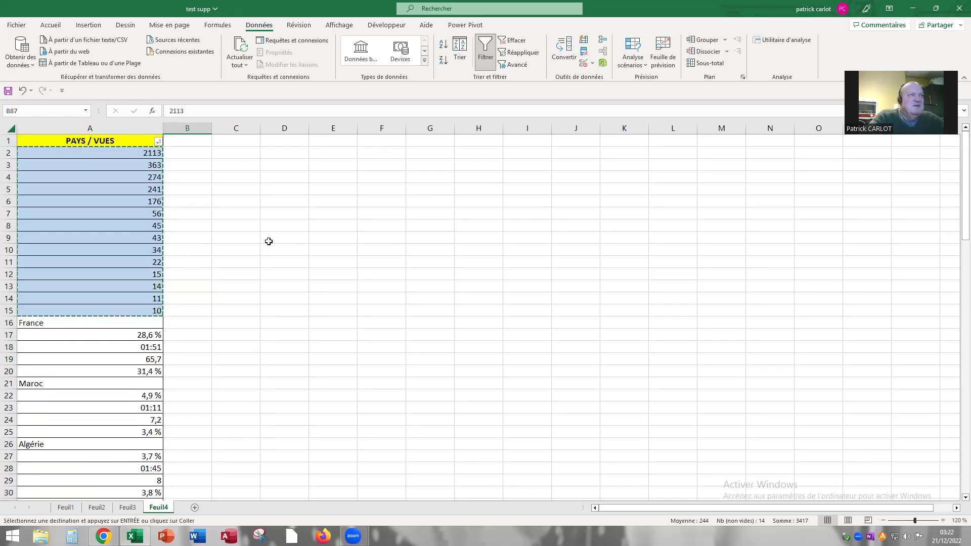
key("Return")
scroll(245, 240, "up", 6)
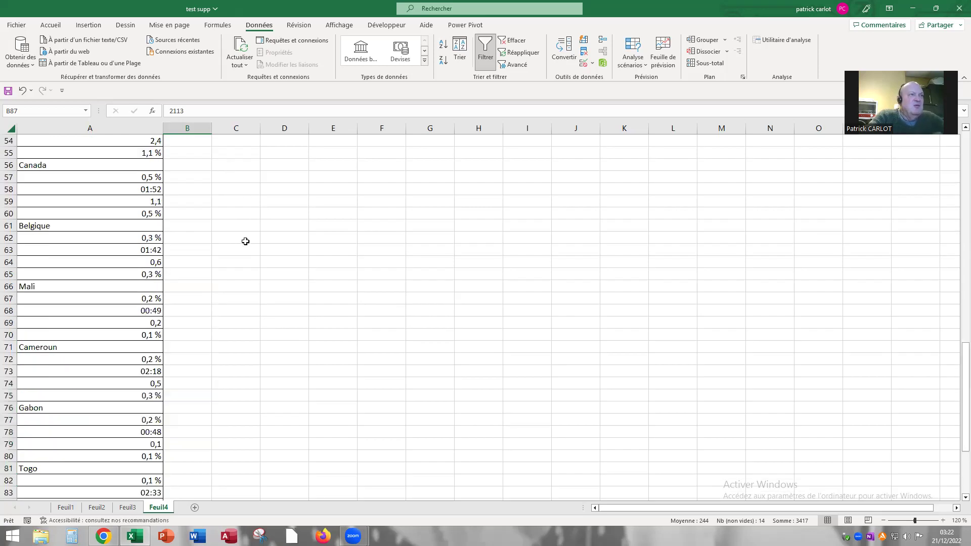
scroll(232, 243, "up", 18)
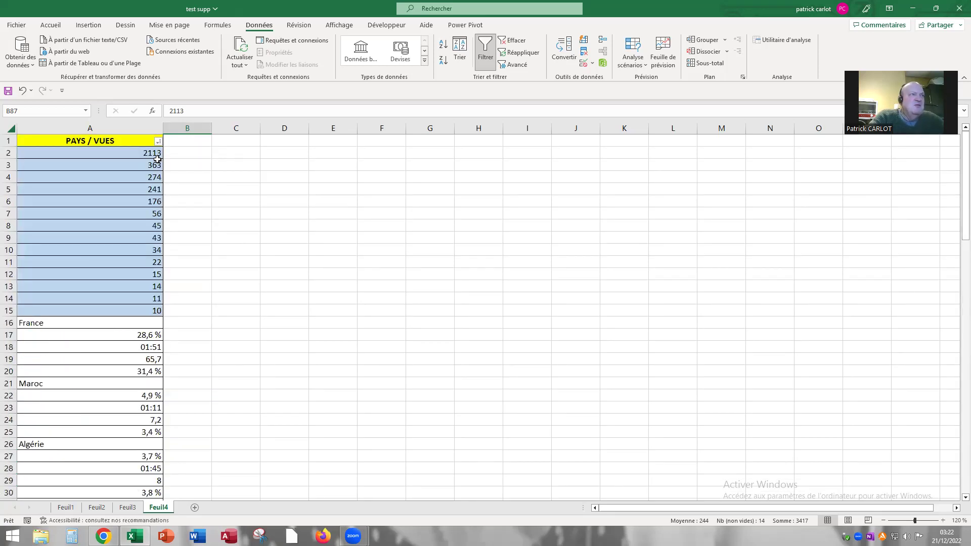
left_click(158, 142)
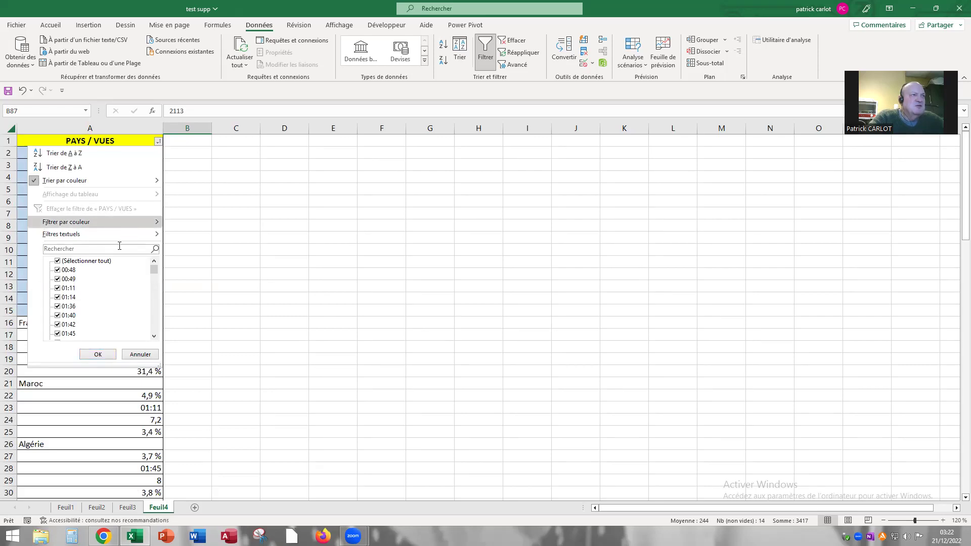
left_click(58, 261)
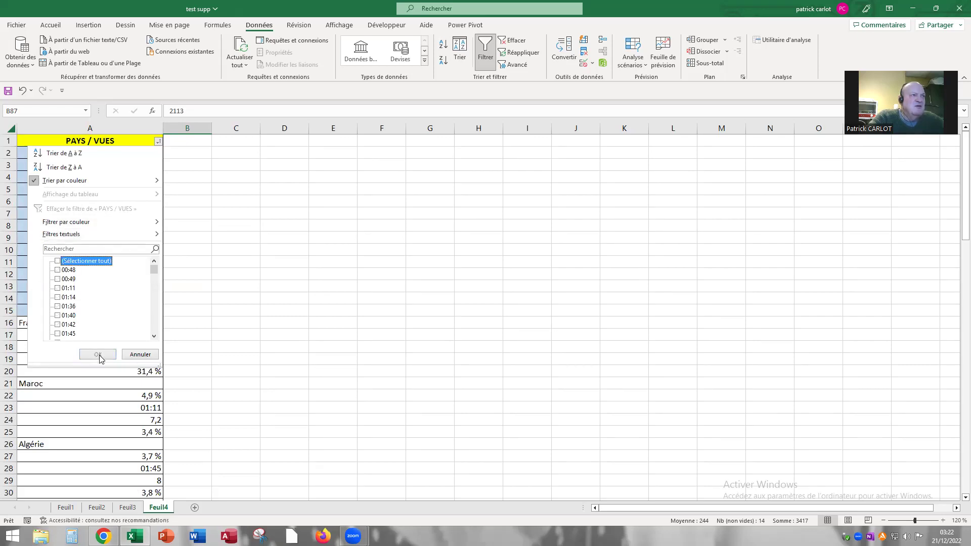
left_click(58, 261)
left_click(98, 355)
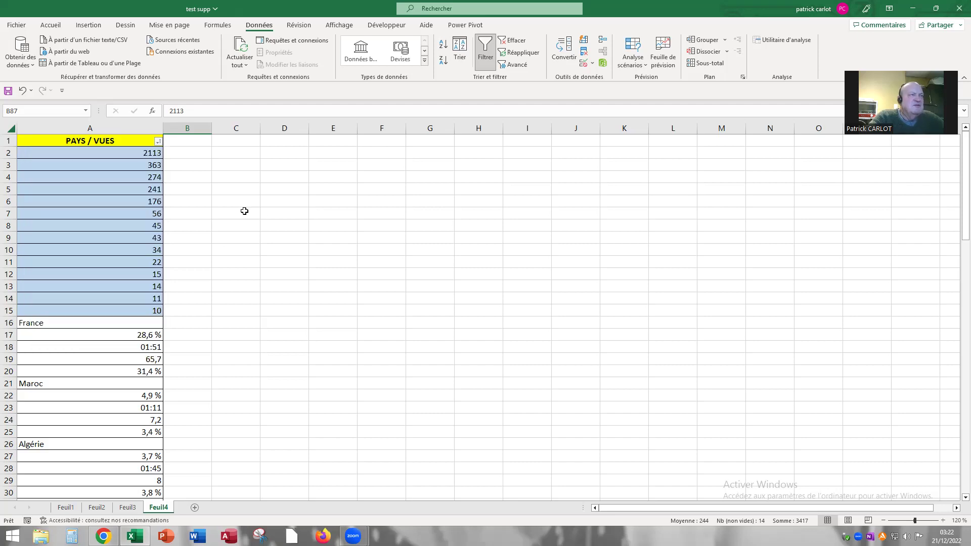
Turn off the filter and overwrite the PAYS / VUES list on Feuil4 with the original A1:A85 list copied from Feuil1.
left_click(136, 141)
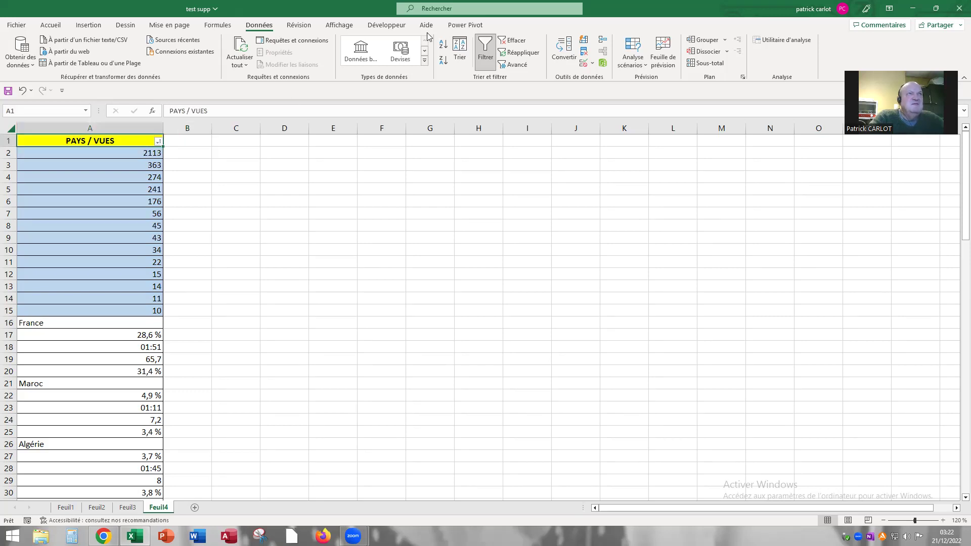
left_click(486, 51)
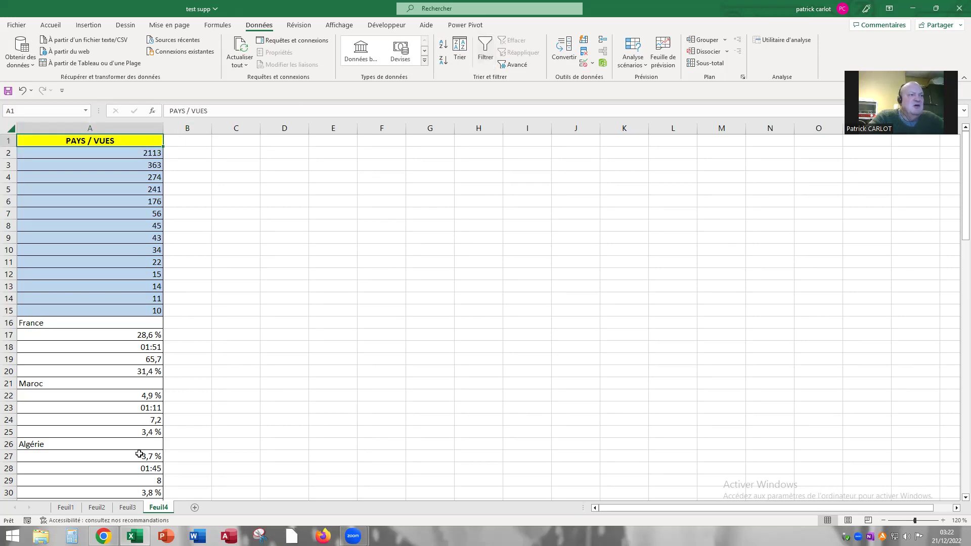
left_click(65, 507)
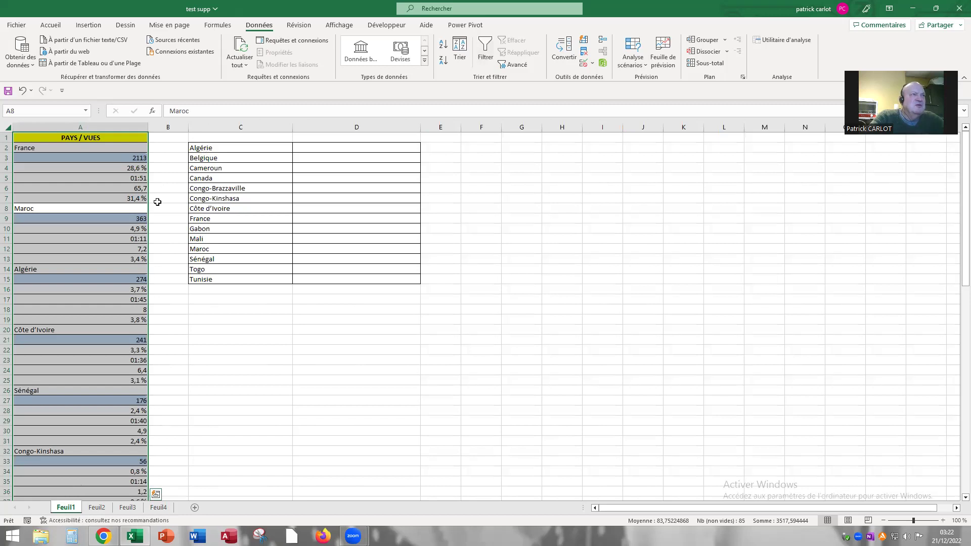
left_click(261, 379)
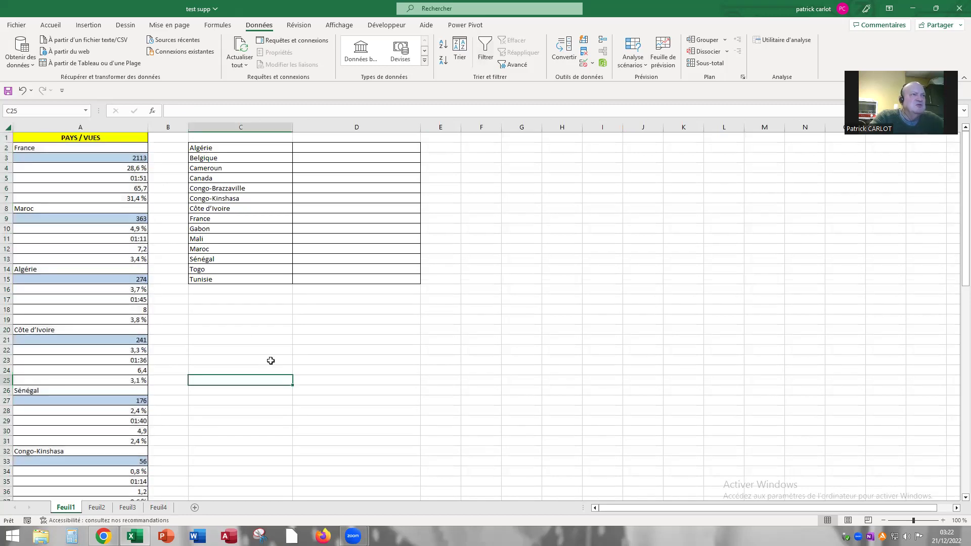
left_click(101, 196)
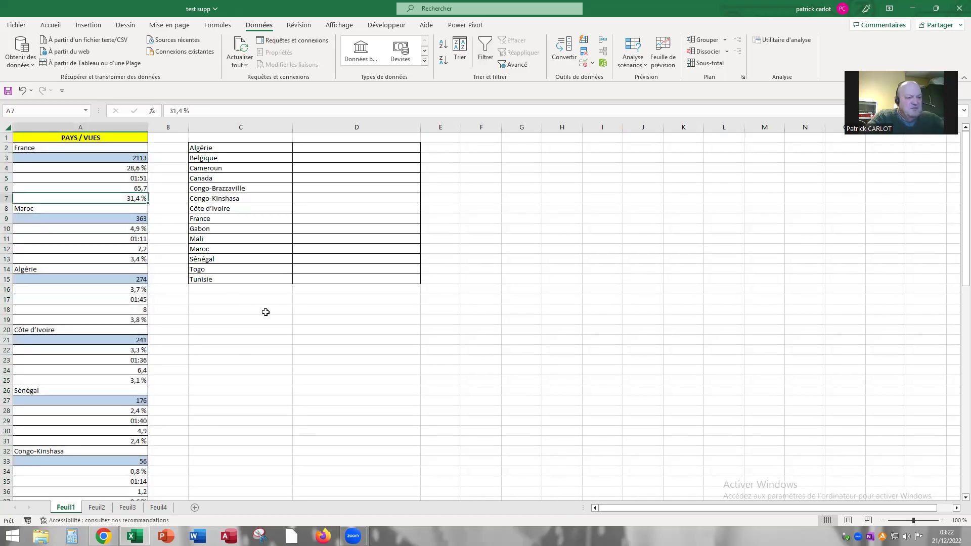
key("ctrl+space")
right_click(98, 245)
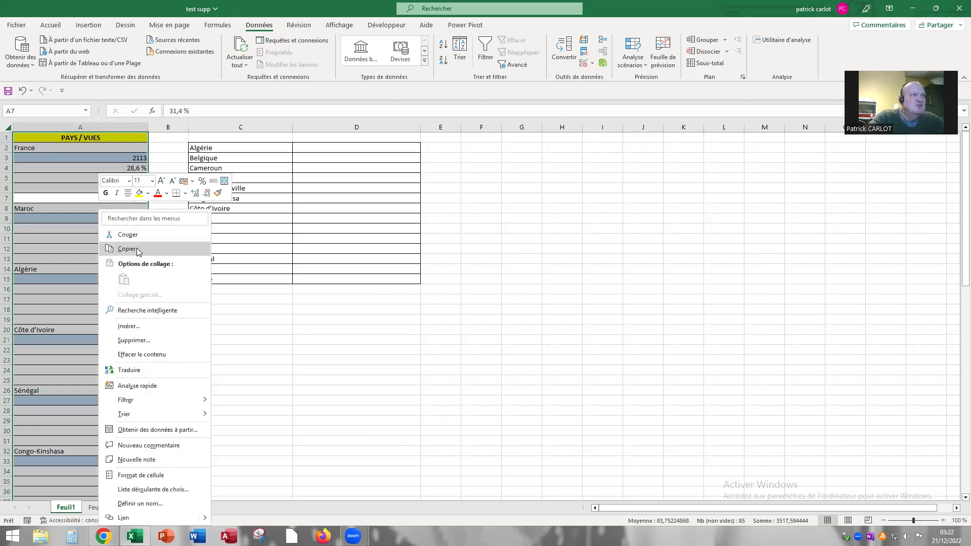
left_click(161, 508)
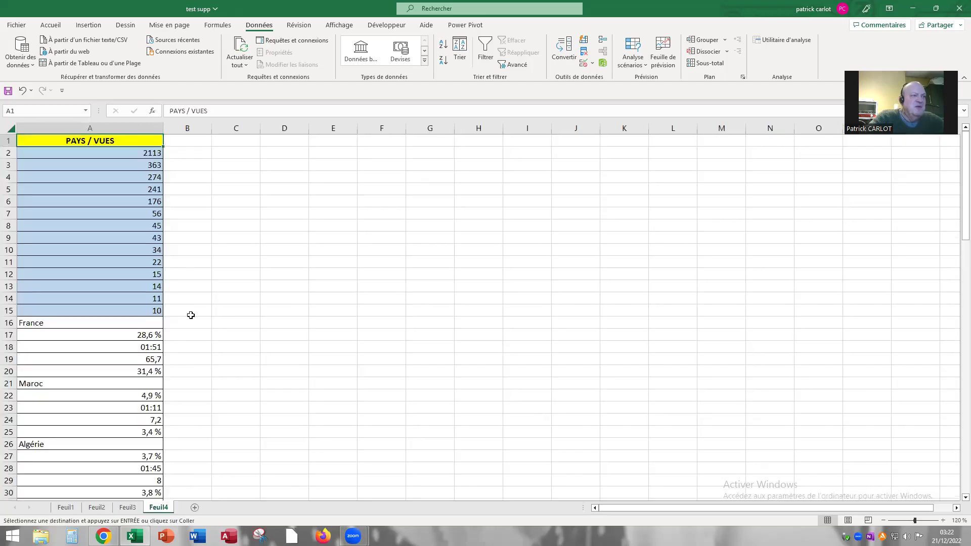
right_click(101, 142)
left_click(126, 213)
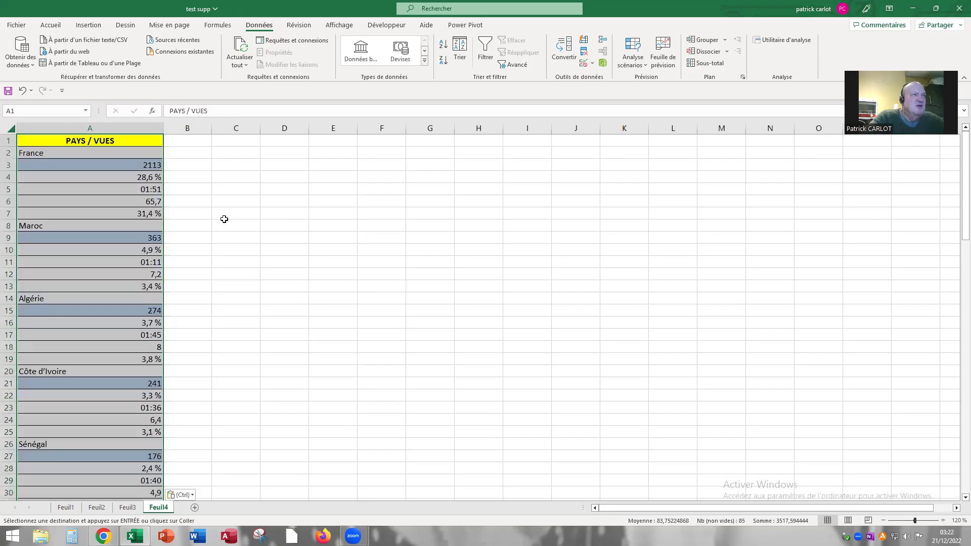
left_click(248, 228)
Insert a 3D column chart of the country view counts in A87:B100 and enlarge it to span about columns C to N beside the table.
scroll(289, 278, "down", 20)
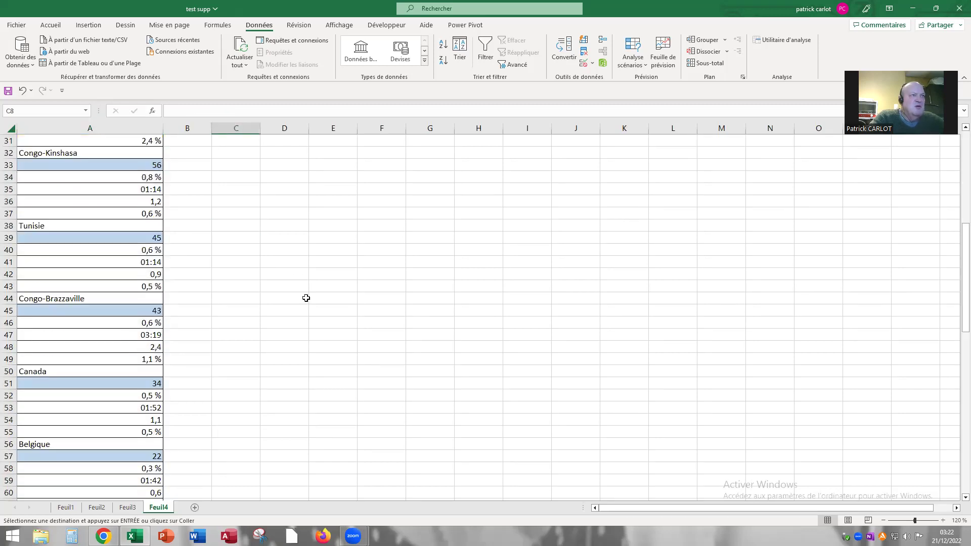
scroll(302, 304, "down", 4)
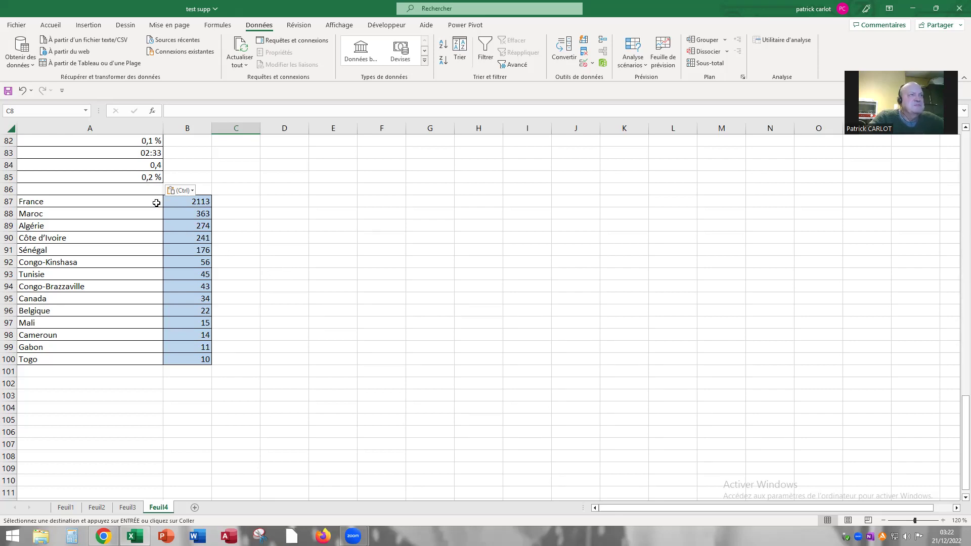
left_click_drag(126, 202, 186, 361)
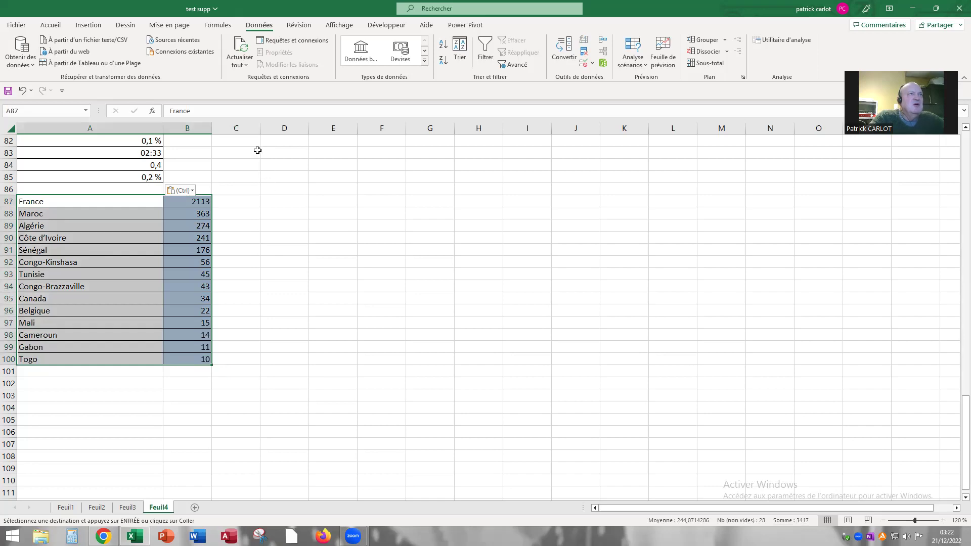
left_click(94, 27)
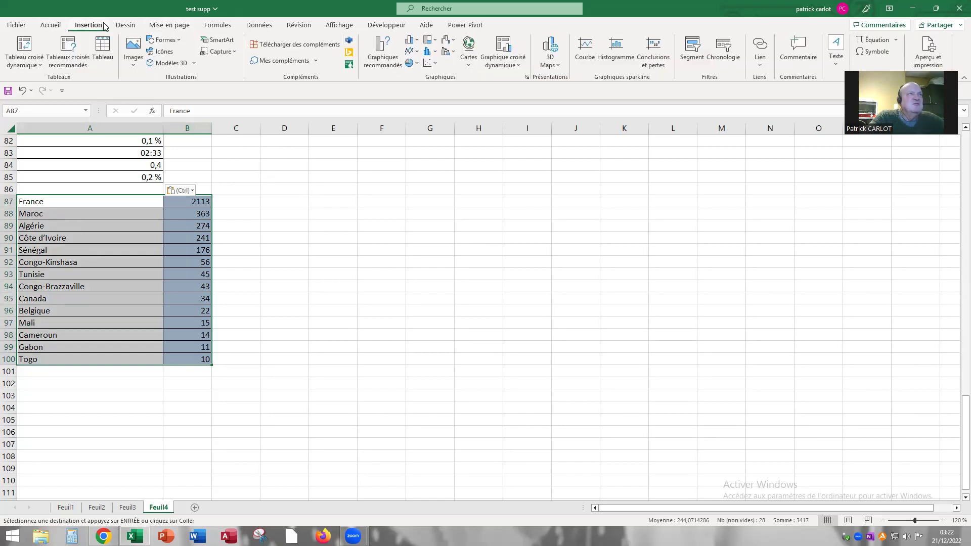
left_click(418, 43)
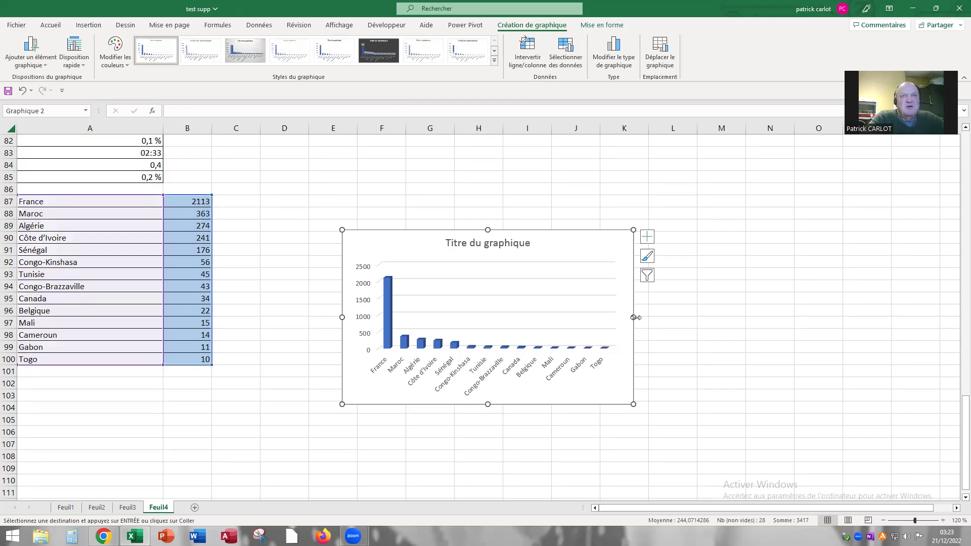
left_click_drag(723, 308, 781, 312)
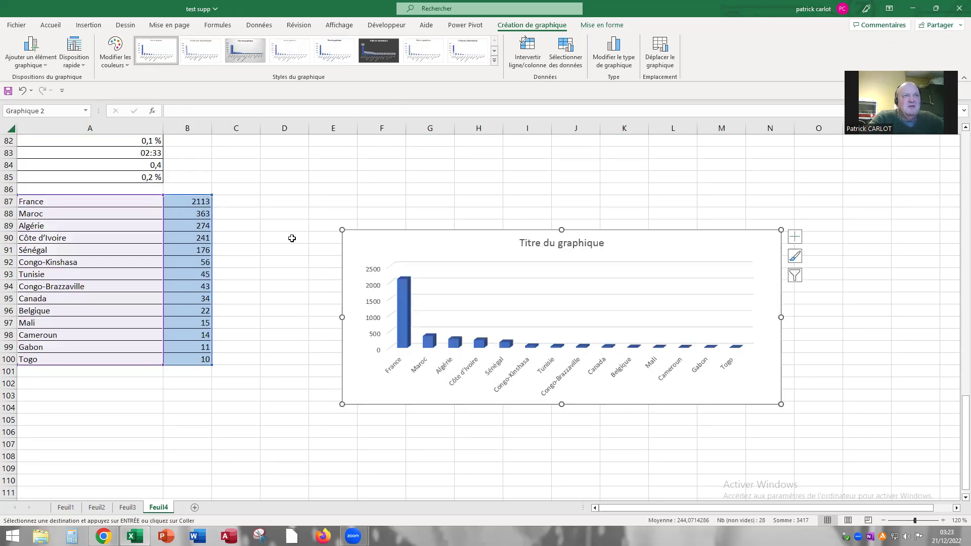
left_click_drag(342, 230, 233, 161)
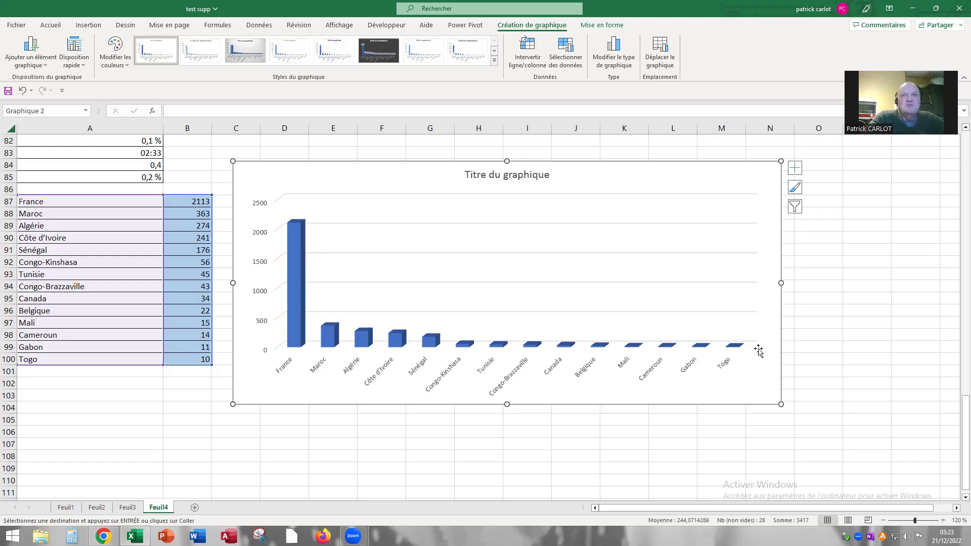
Preview the available chart styles on the column chart, including the dark Style 9.
left_click(795, 188)
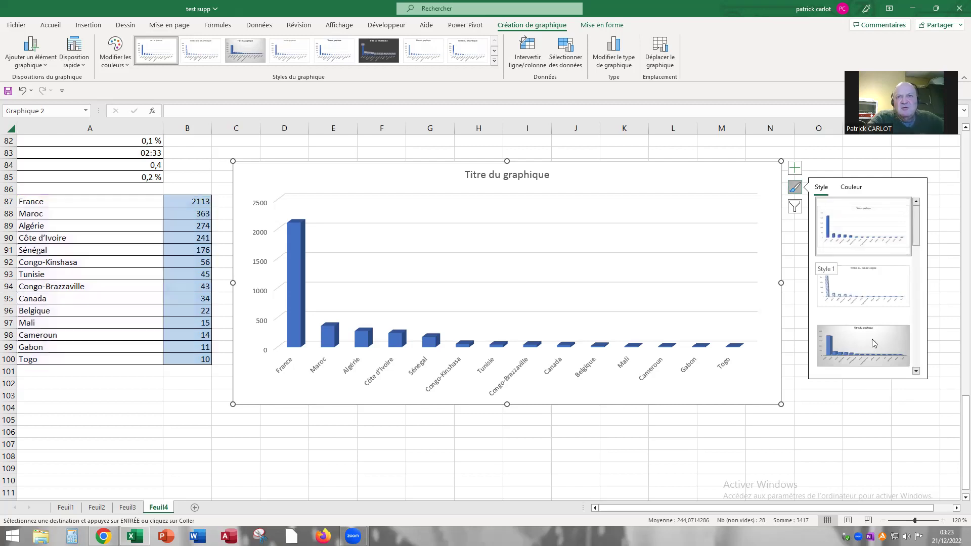
scroll(872, 339, "down", 3)
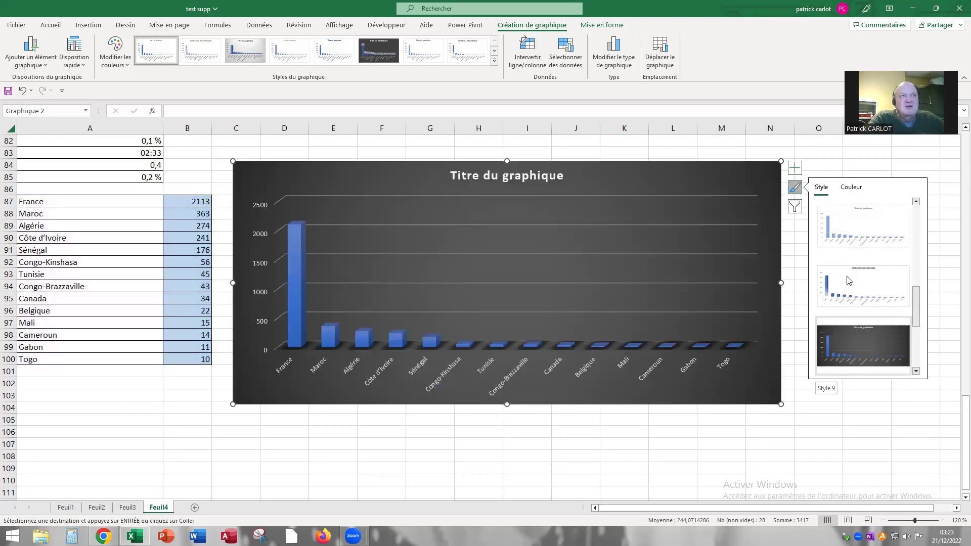
left_click(916, 203)
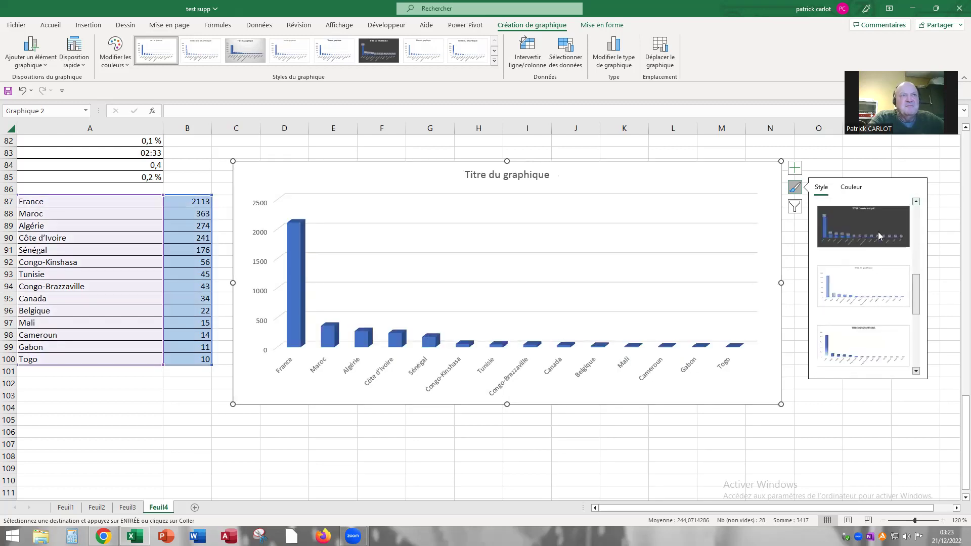
scroll(878, 232, "up", 2)
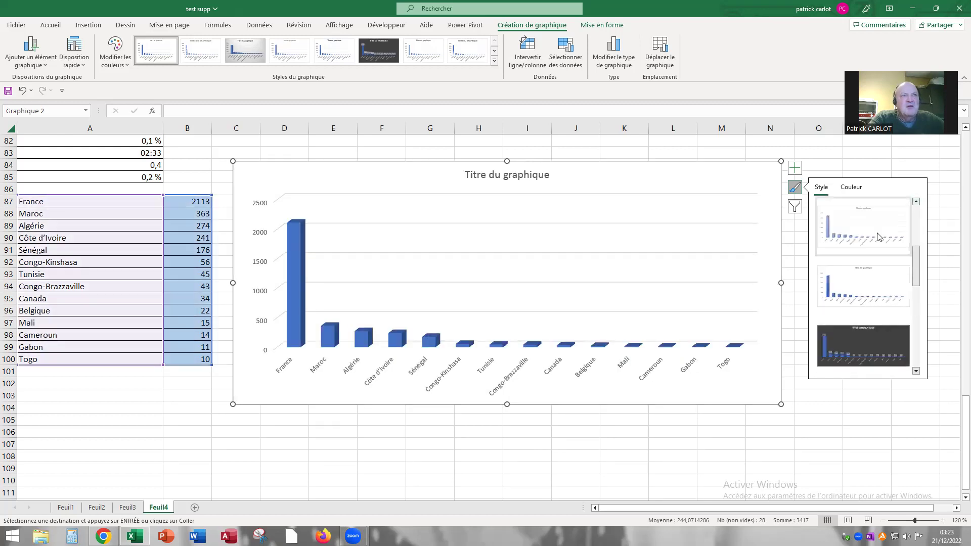
left_click(916, 203)
scroll(866, 253, "up", 2)
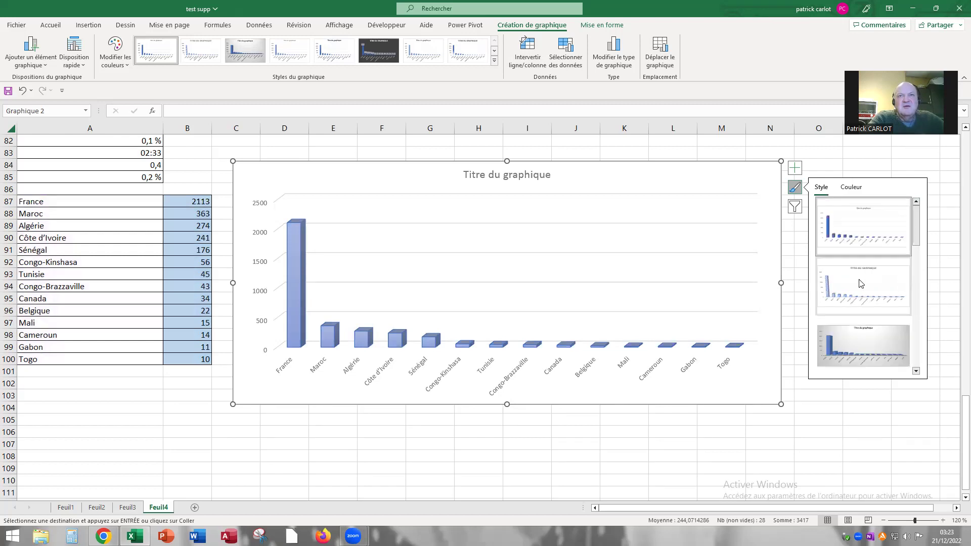
left_click(885, 274)
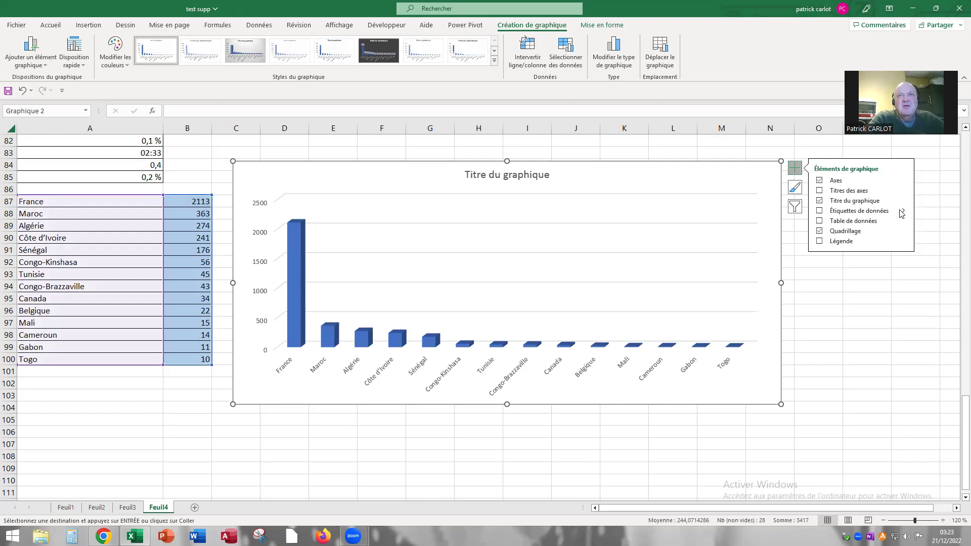
Try value data labels on the chart's columns, opening their formatting options and unchecking Valeur.
left_click(902, 211)
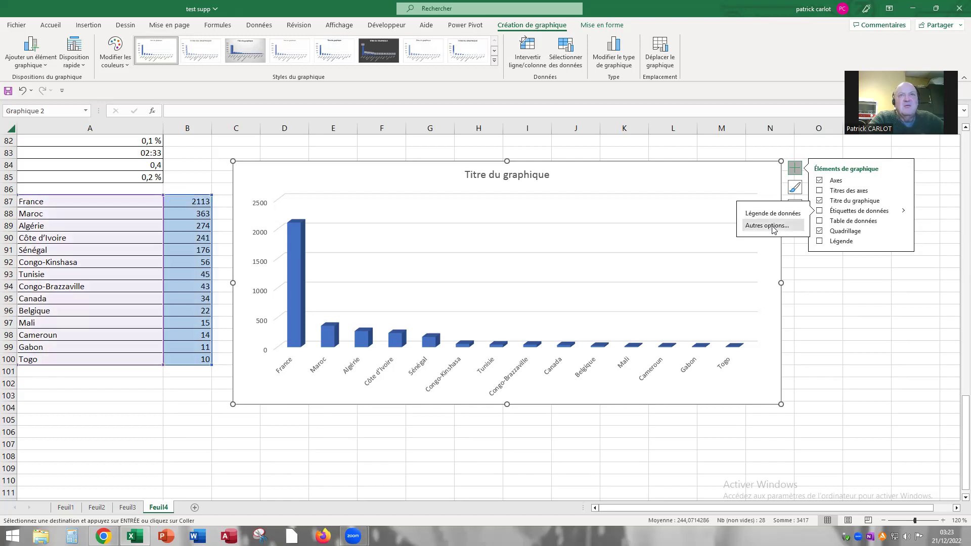
left_click(773, 228)
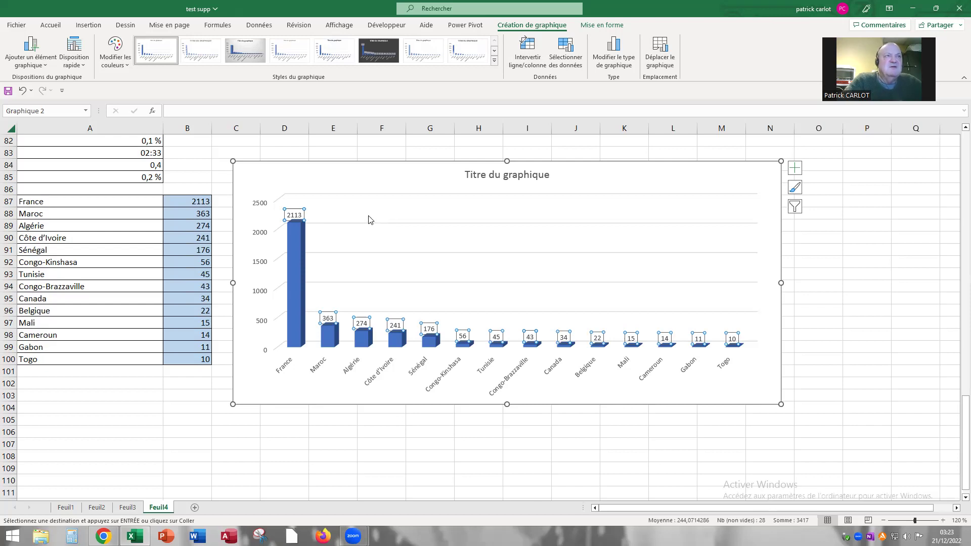
right_click(299, 219)
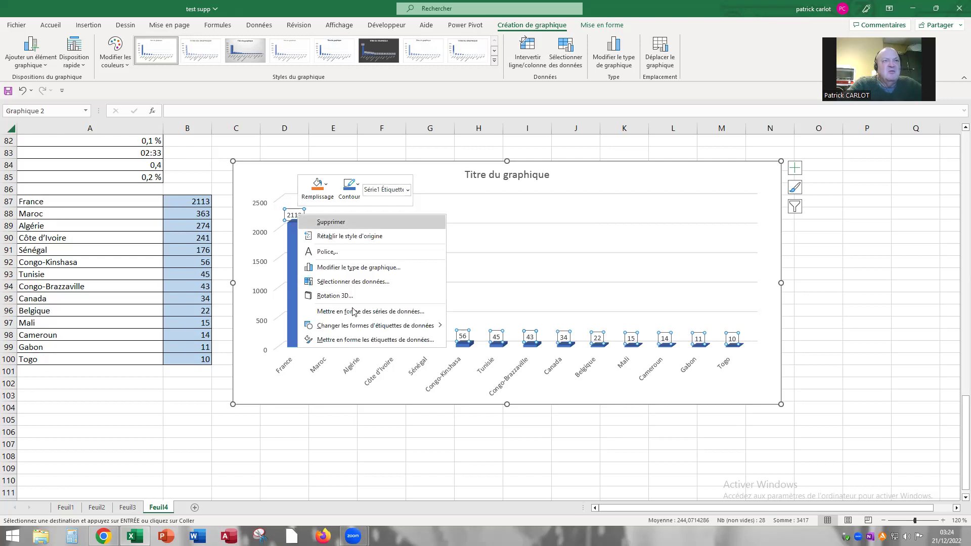
left_click(390, 340)
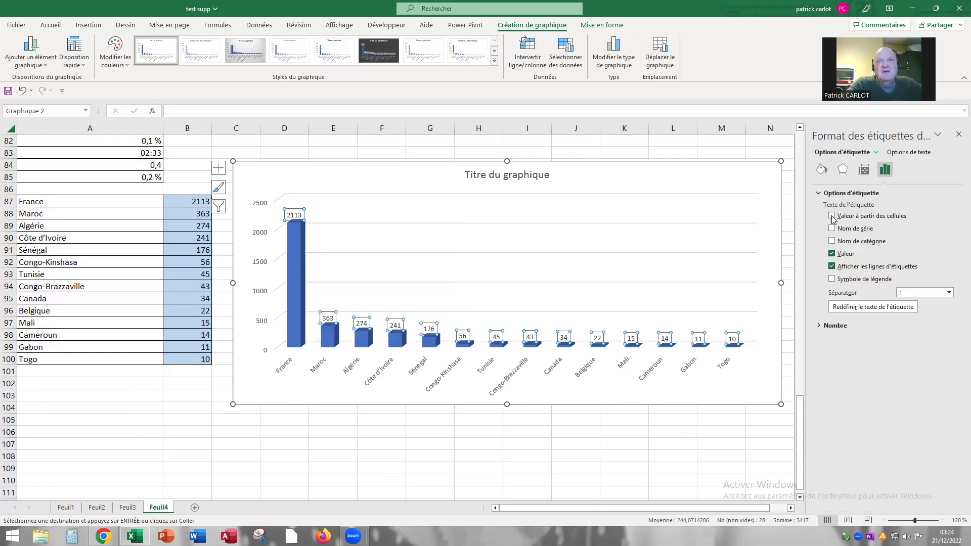
left_click(832, 255)
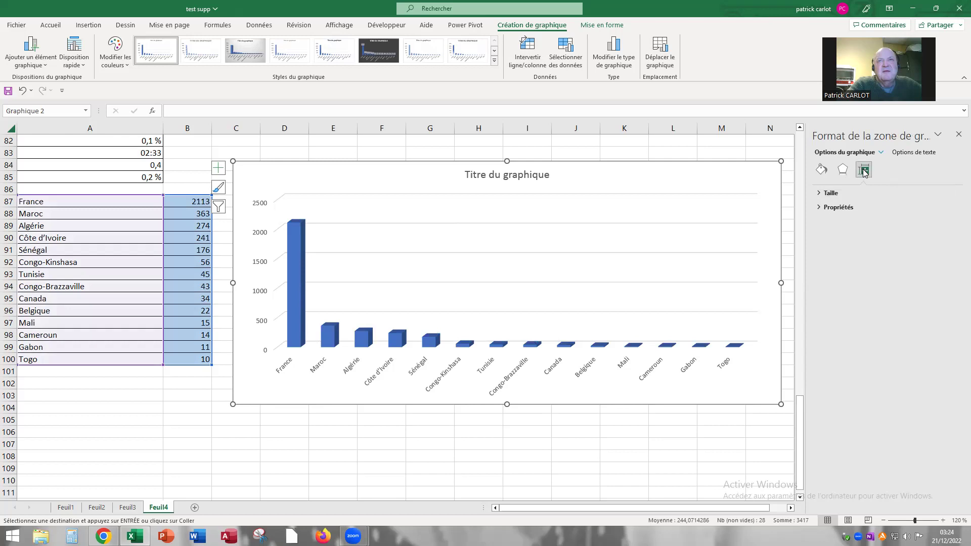
Close the chart formatting pane and stretch the chart's height down to about row 109.
left_click(904, 153)
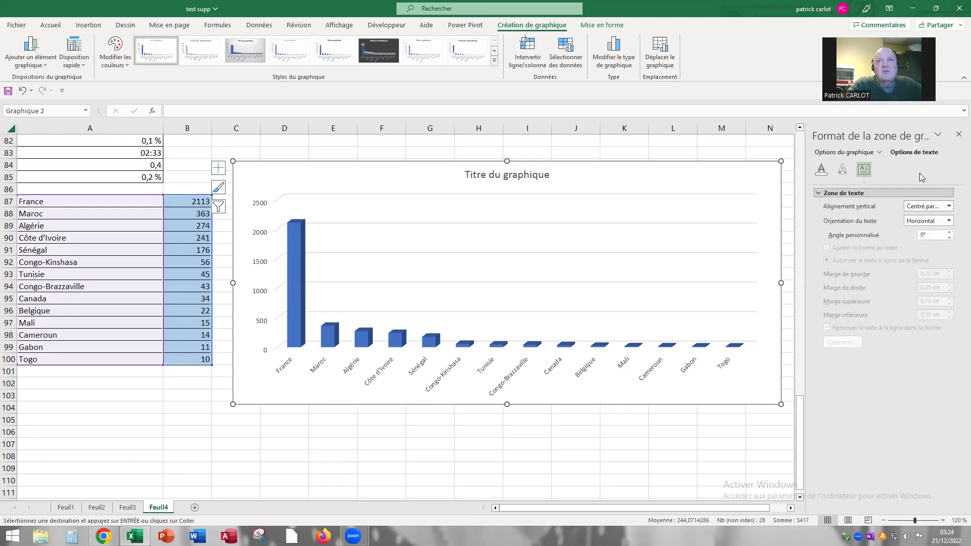
left_click(956, 133)
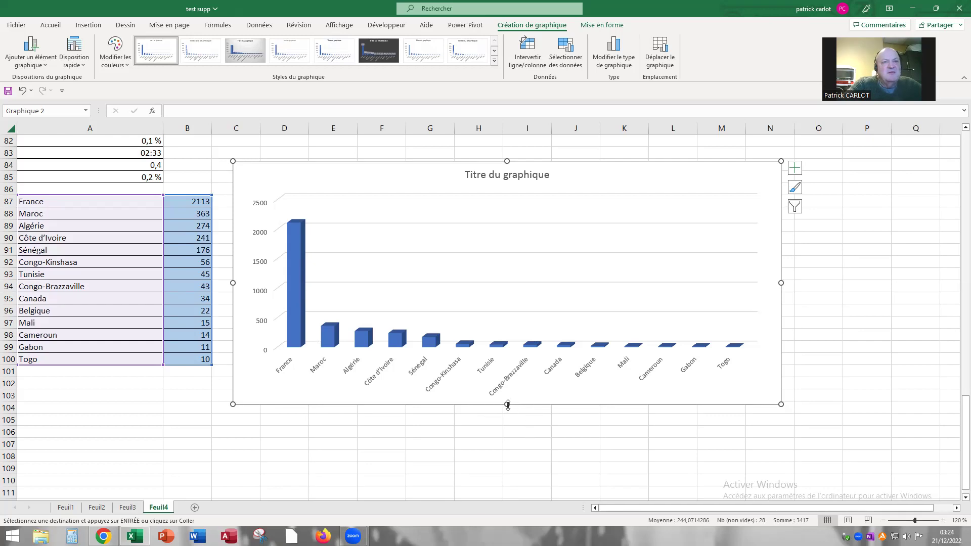
left_click_drag(506, 405, 506, 465)
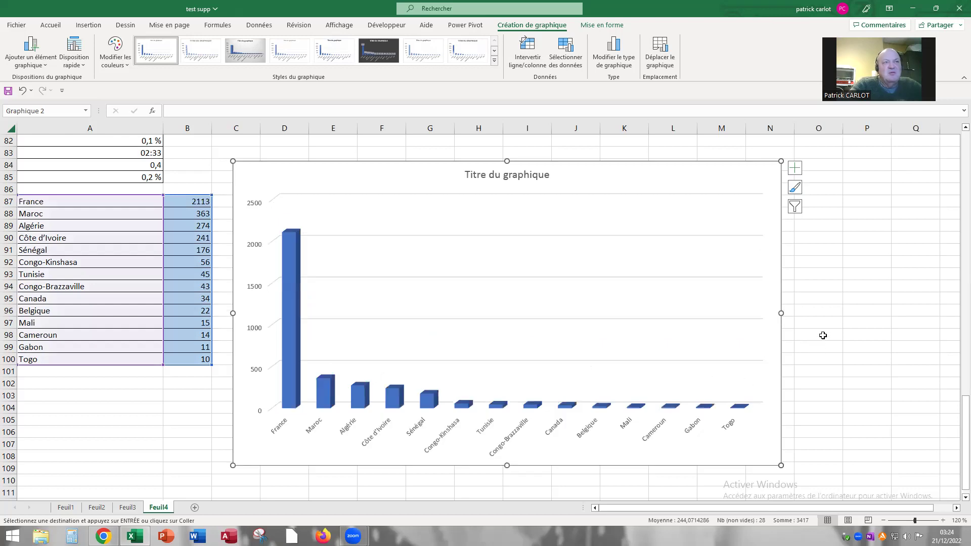